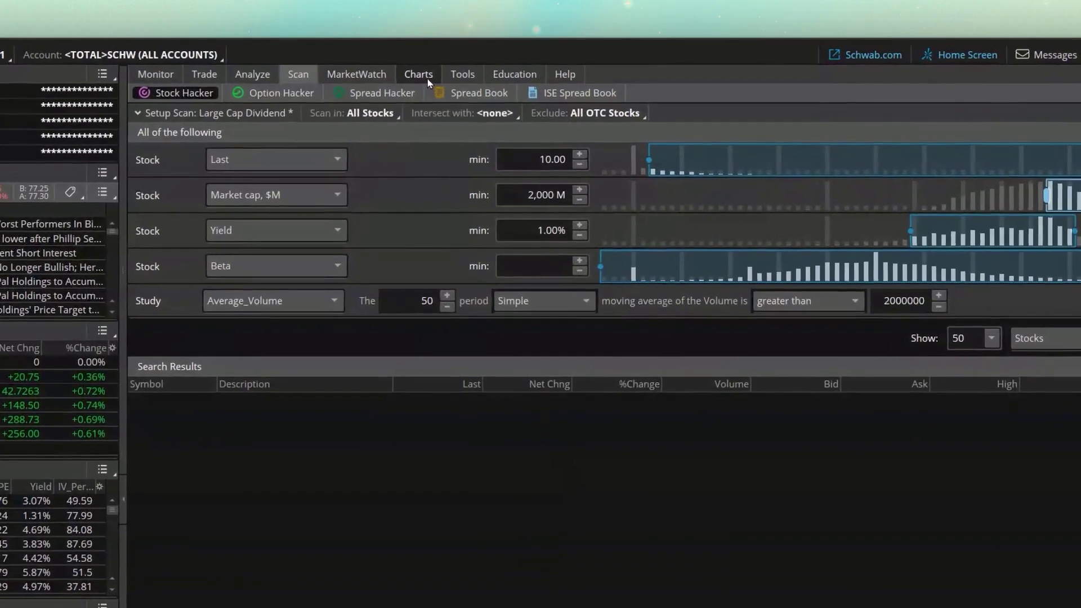
# Add the MACD study to the PYPL price chart with its default settings and apply it.
pyautogui.click(427, 79)
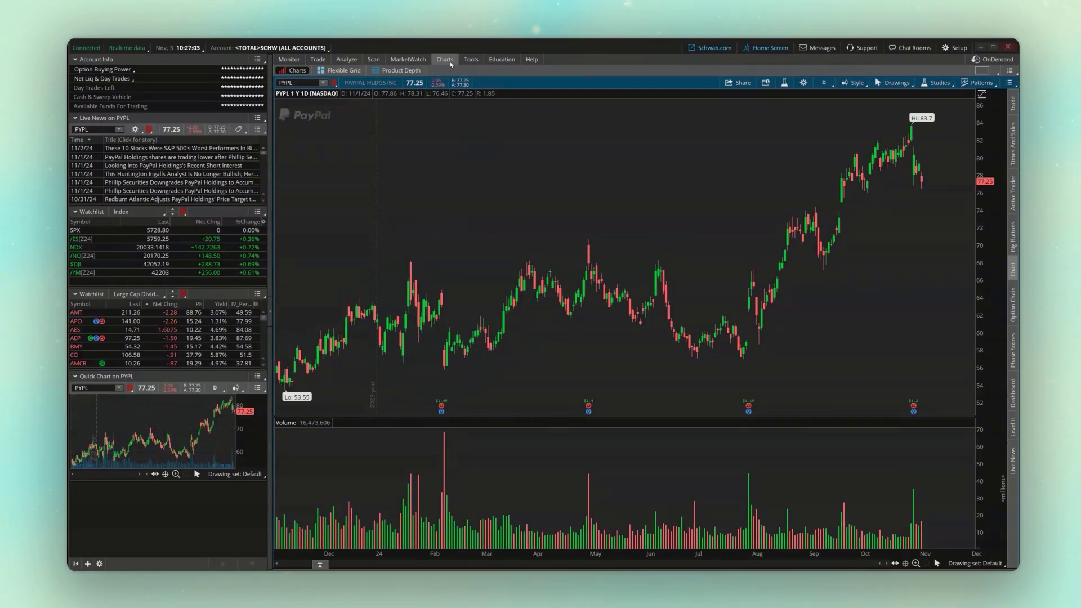
pyautogui.click(784, 82)
pyautogui.click(425, 211)
pyautogui.write('macd')
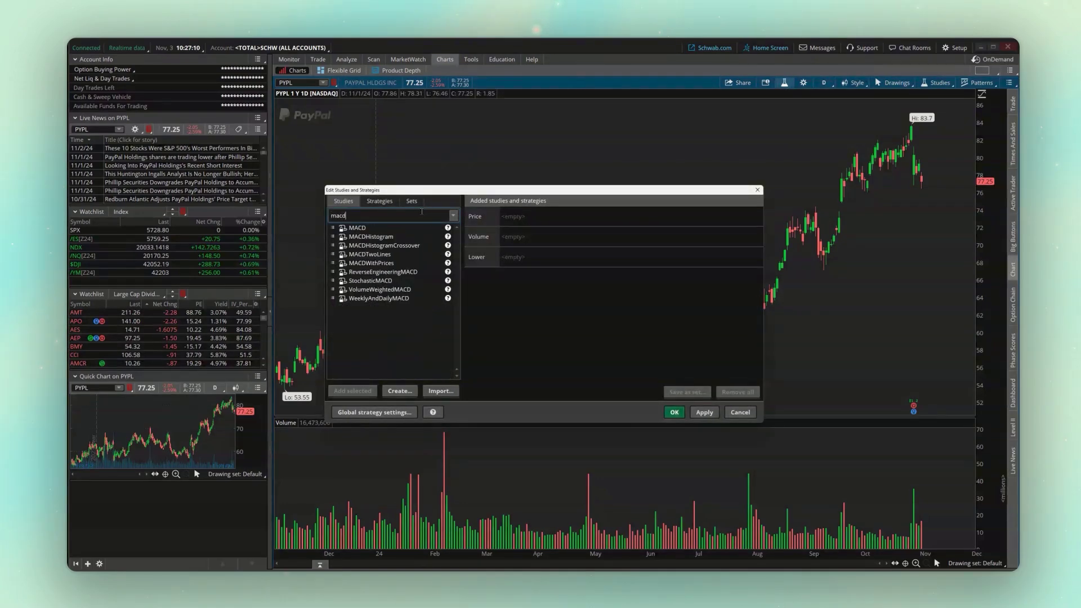
pyautogui.click(386, 229)
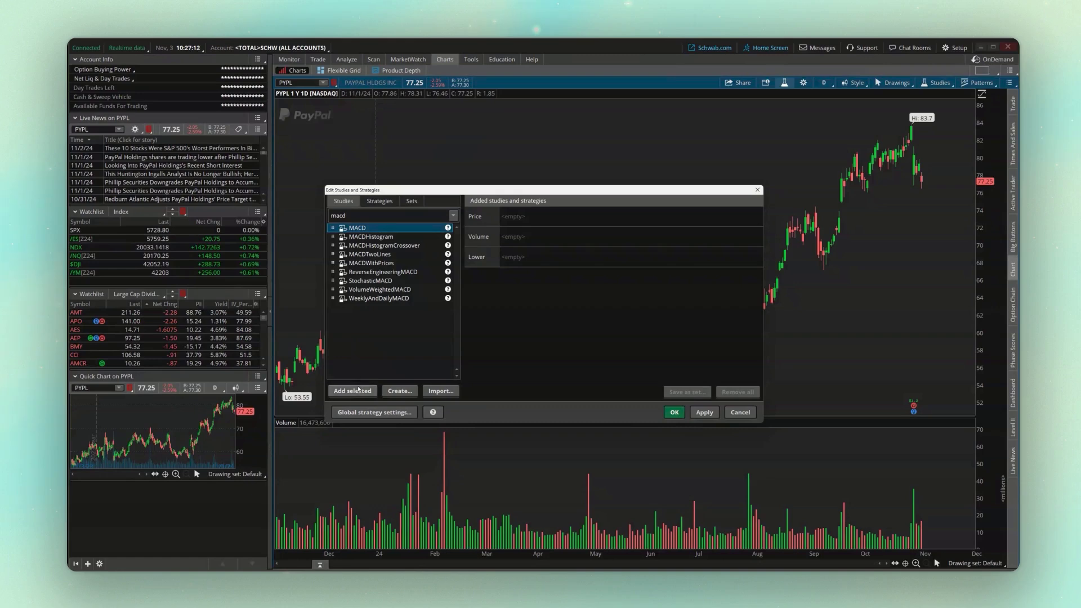
pyautogui.click(353, 391)
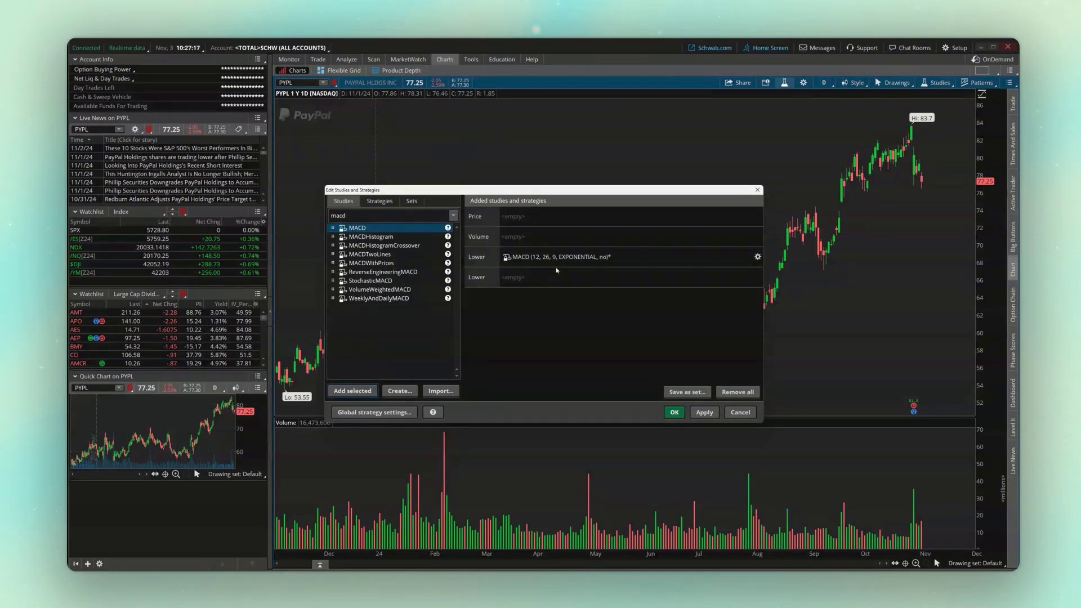
pyautogui.click(526, 257)
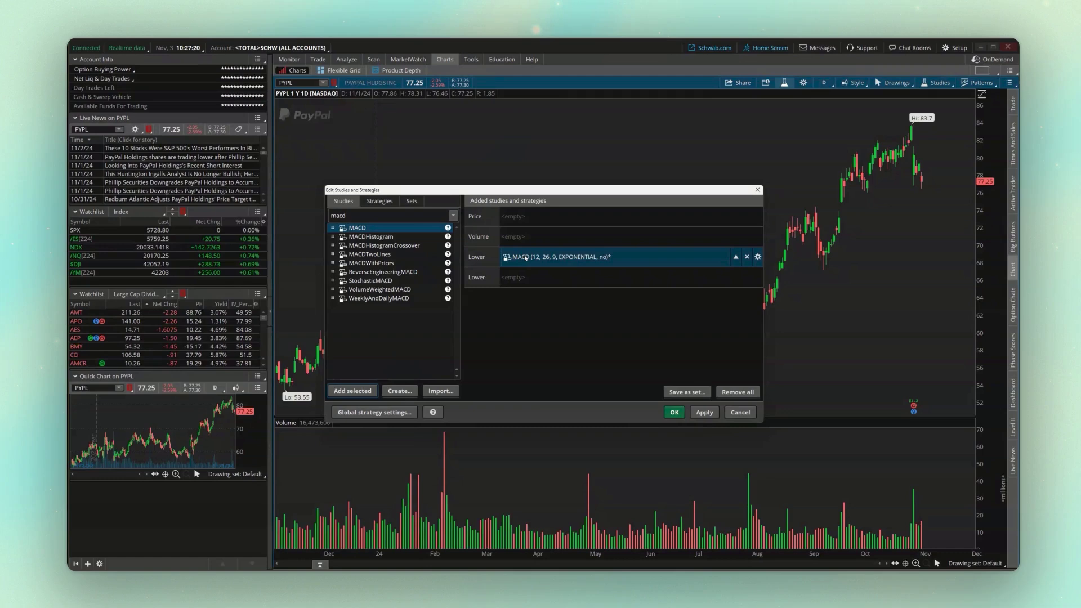
pyautogui.click(675, 413)
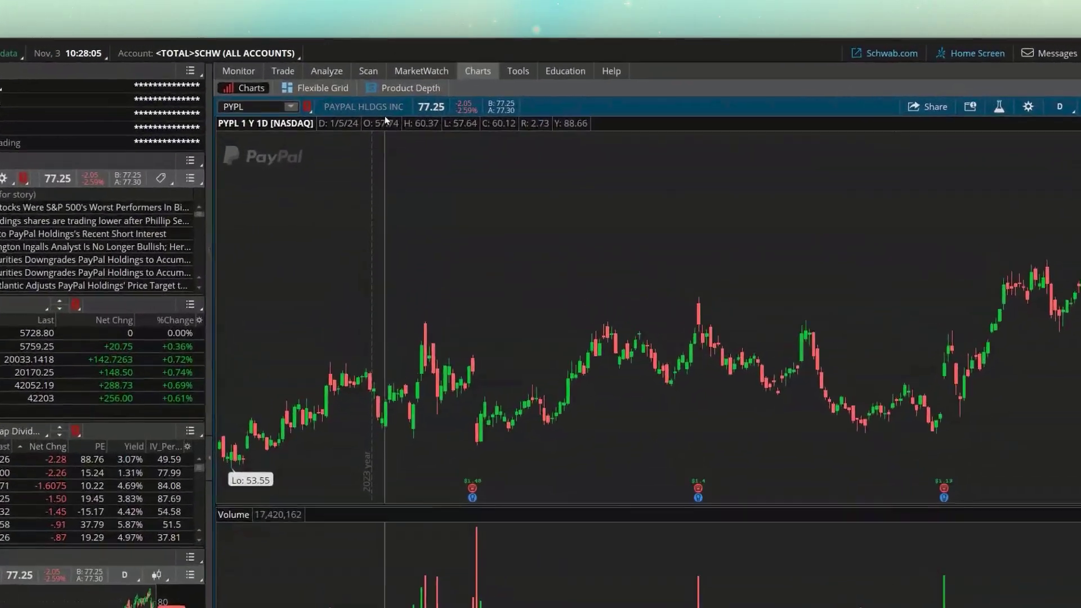
# Remove the Beta filter from the Large Cap Dividend stock scan and add a study filter.
pyautogui.click(369, 72)
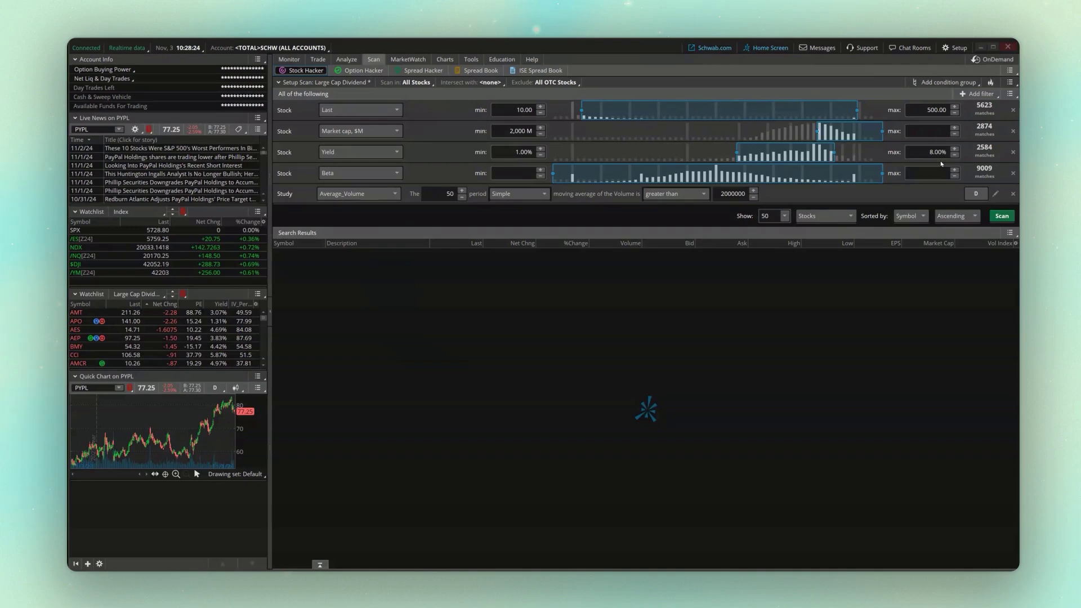
pyautogui.click(1013, 172)
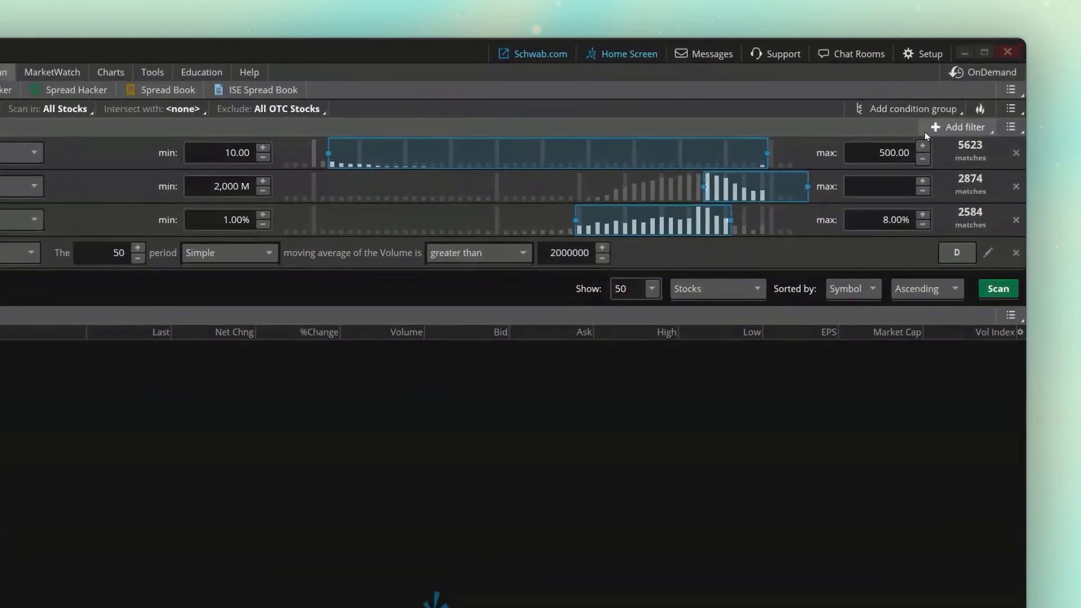
pyautogui.click(964, 95)
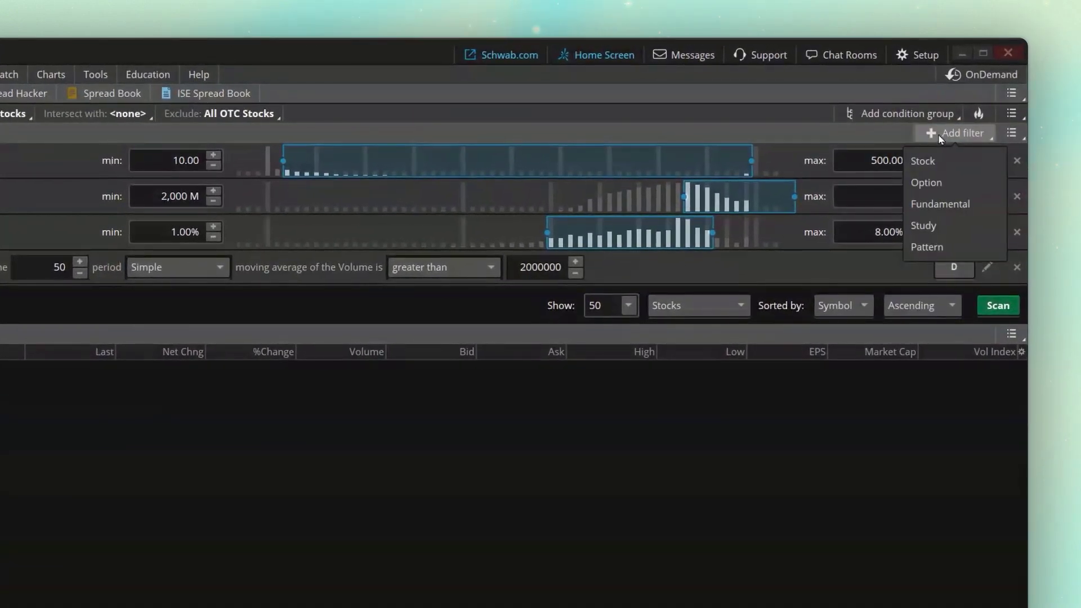
pyautogui.click(933, 230)
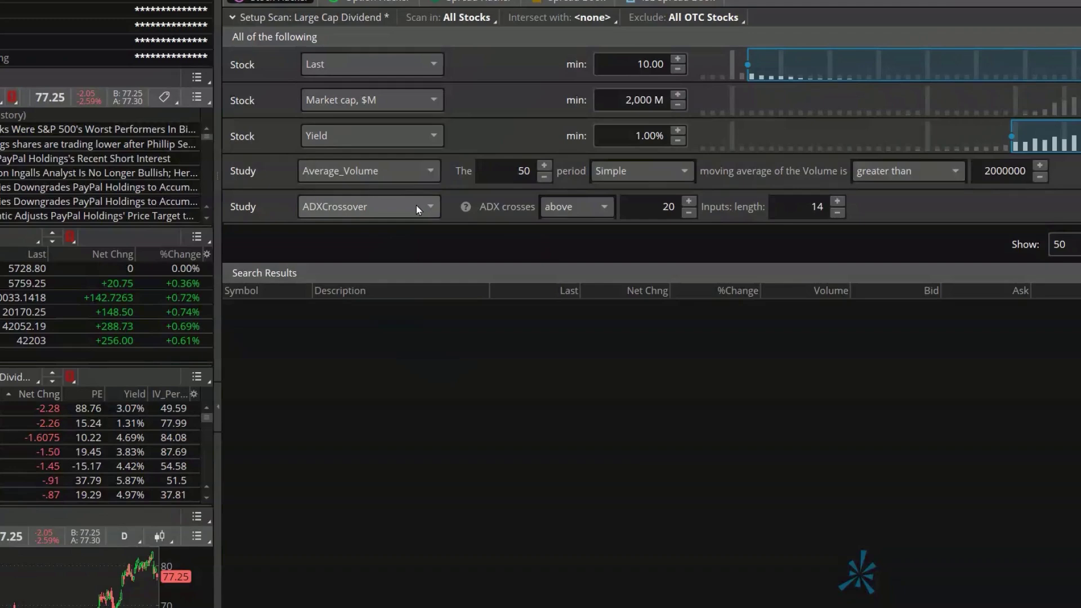
# Switch the new ADXCrossover study filter to a custom filter and delete its default condition.
pyautogui.click(416, 208)
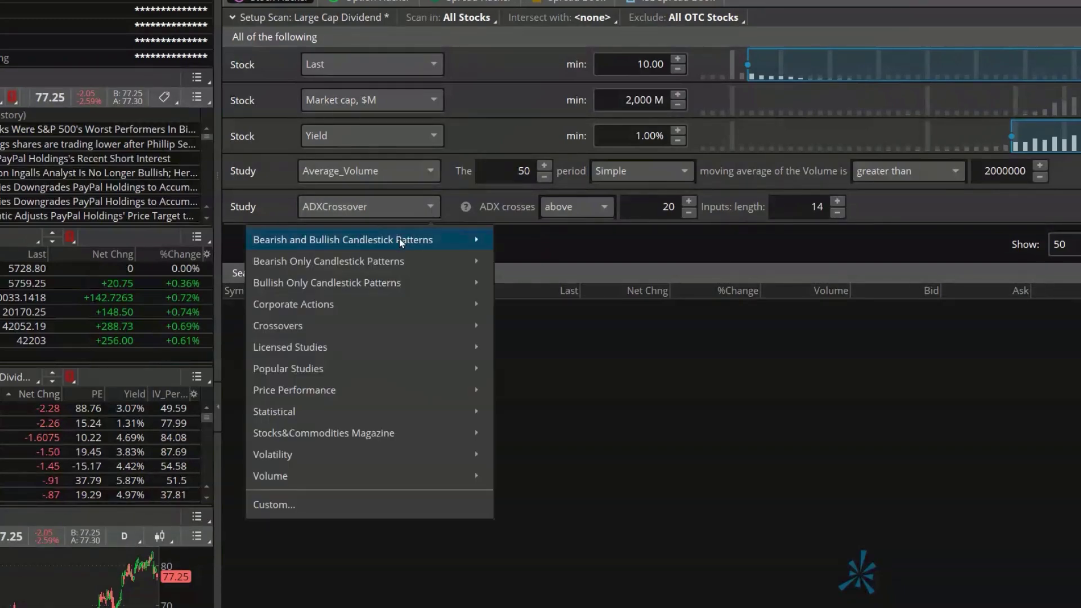
pyautogui.moveTo(359, 352)
pyautogui.moveTo(359, 415)
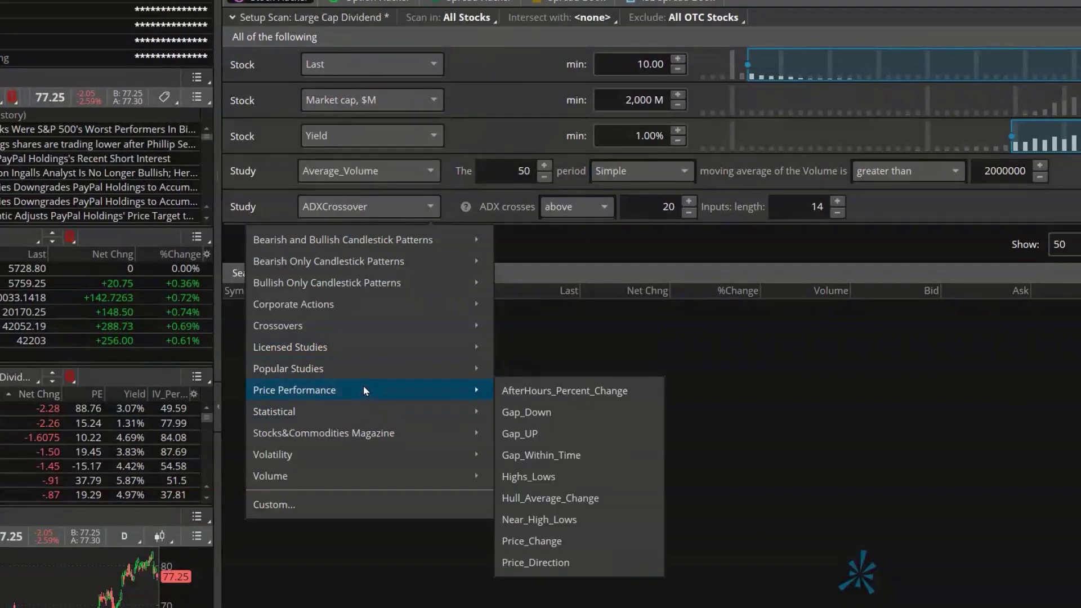
pyautogui.moveTo(367, 370)
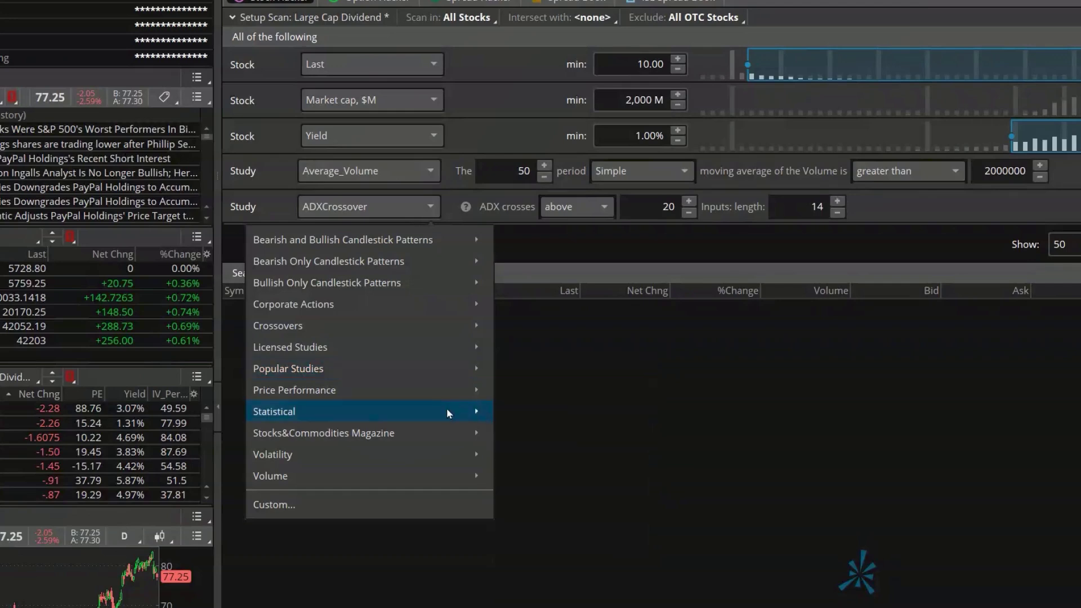
pyautogui.click(370, 506)
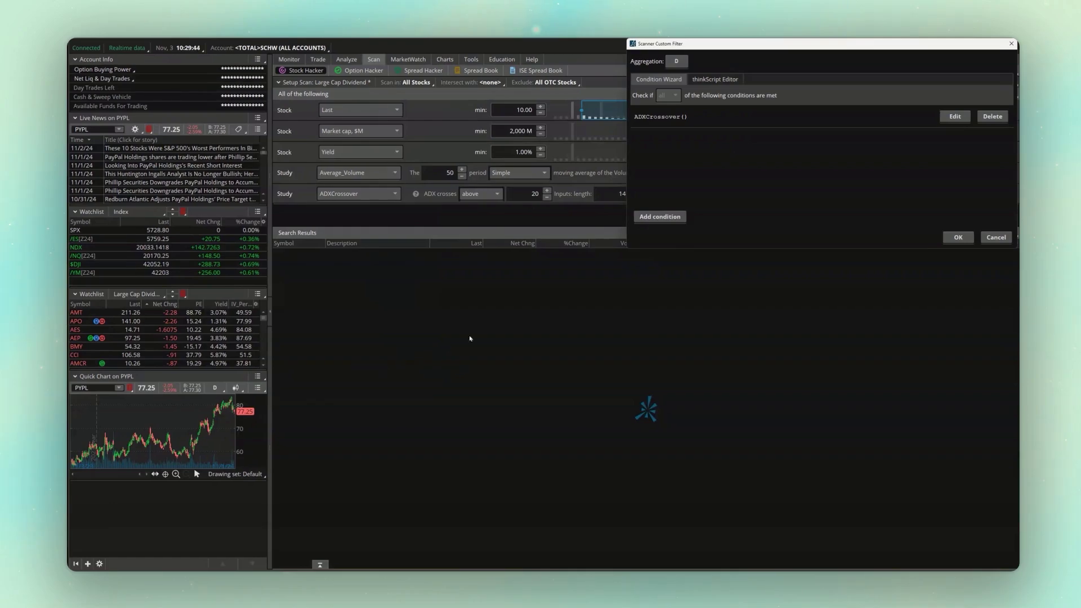
pyautogui.moveTo(840, 49); pyautogui.dragTo(591, 171)
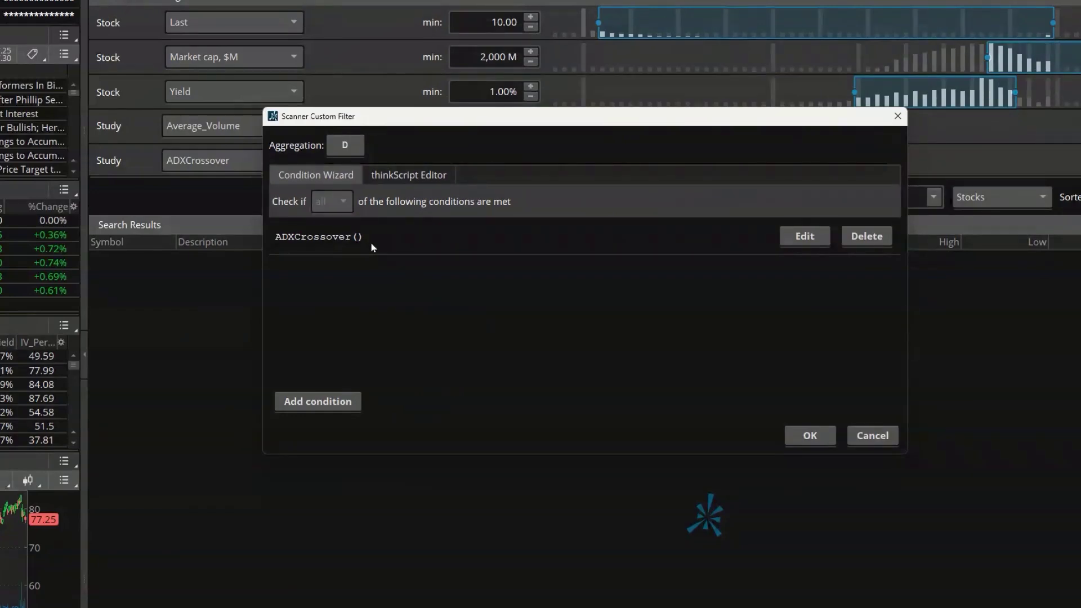
pyautogui.click(867, 236)
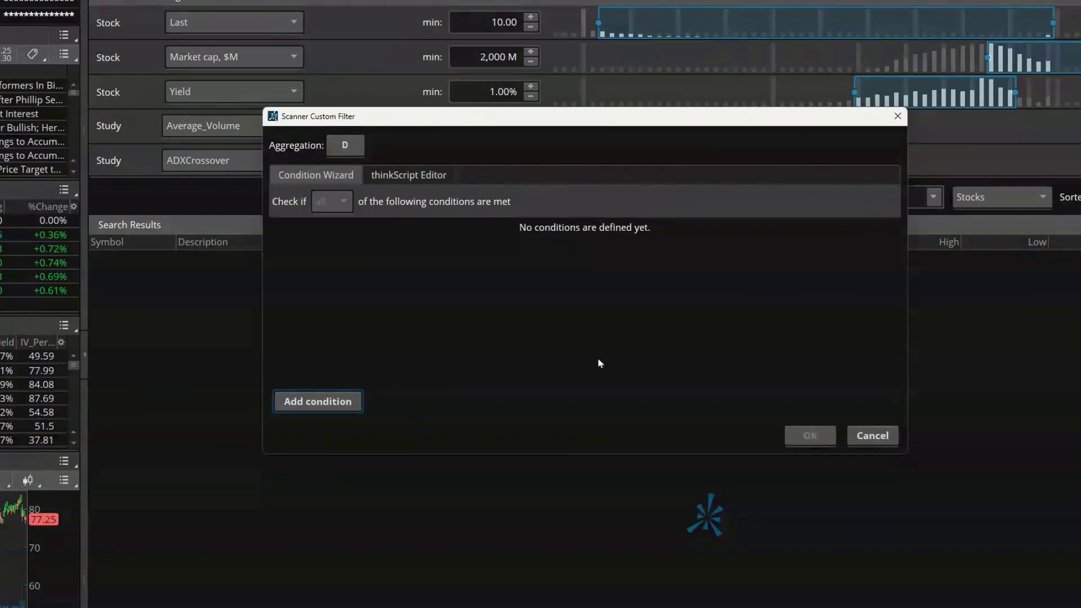
# Add a new condition to the custom filter and choose the MACD study as its first operand.
pyautogui.click(339, 400)
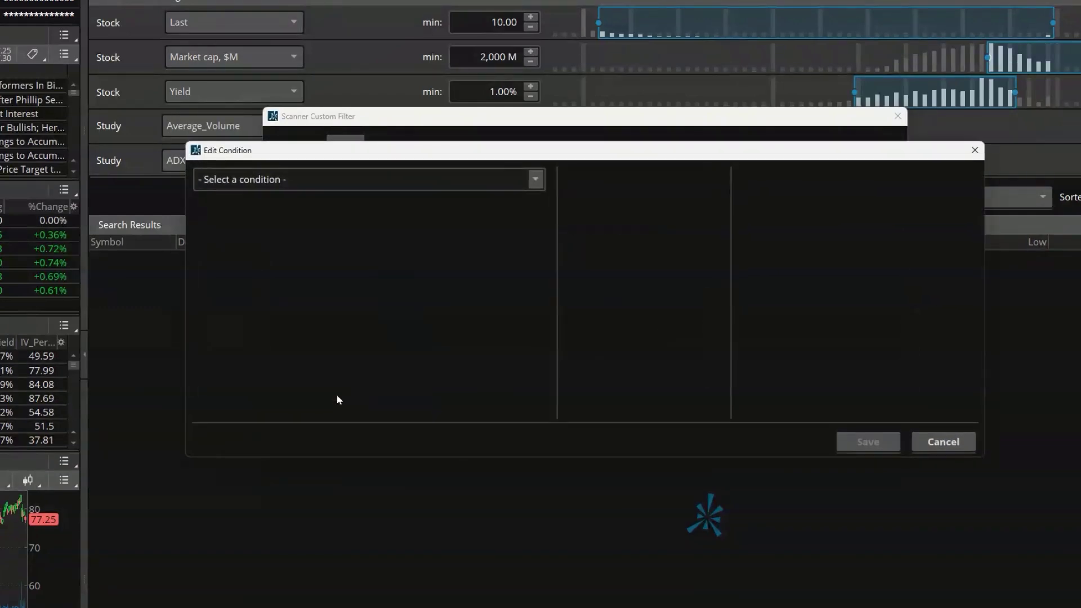
pyautogui.click(370, 179)
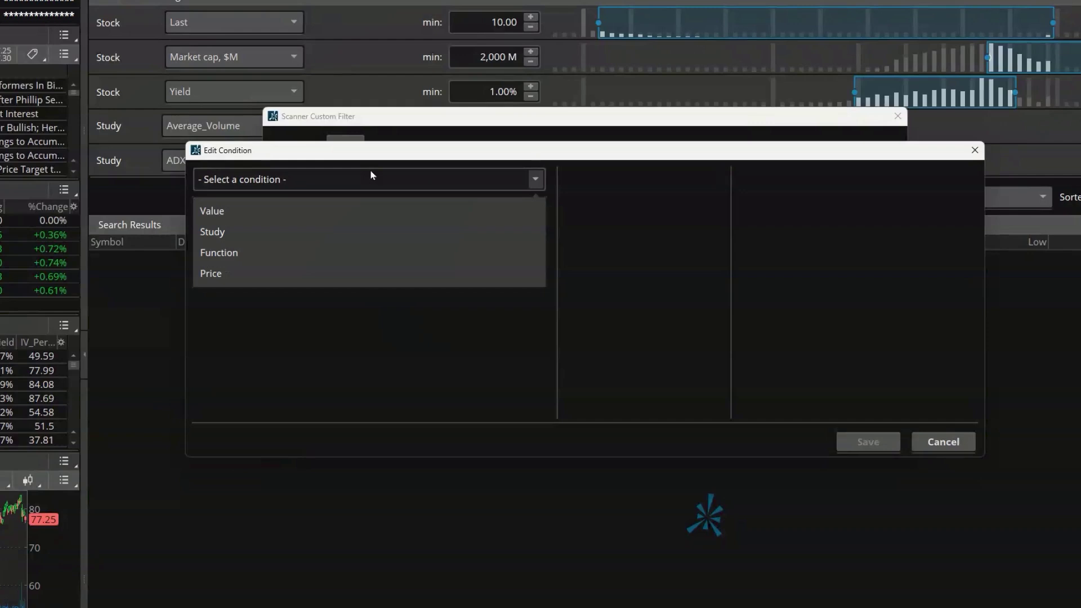
pyautogui.click(235, 228)
pyautogui.scroll(-7, 242, 230)
pyautogui.scroll(-15, 257, 246)
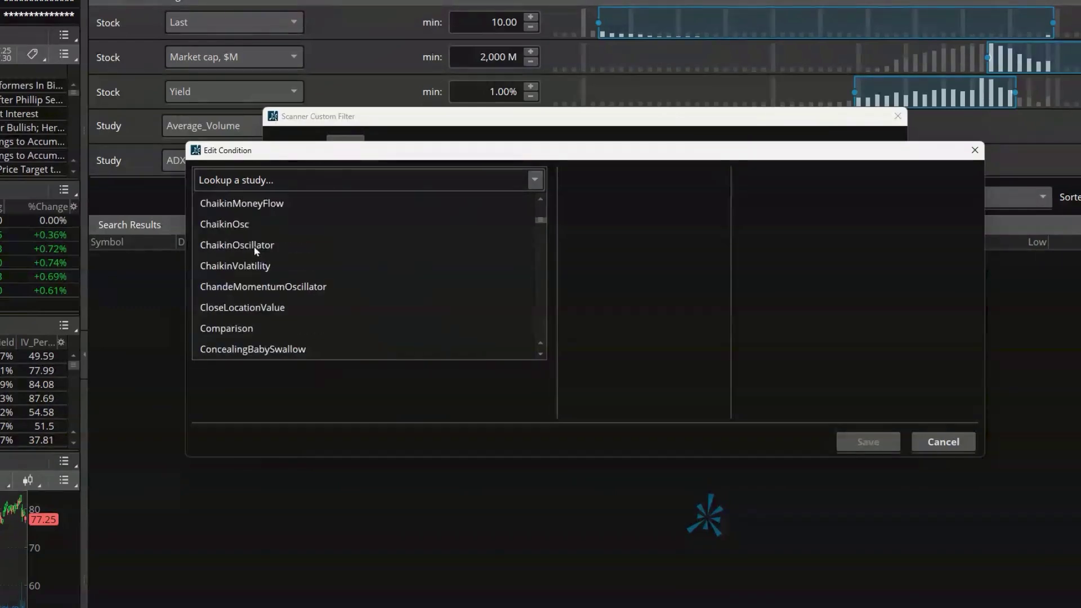
pyautogui.click(269, 179)
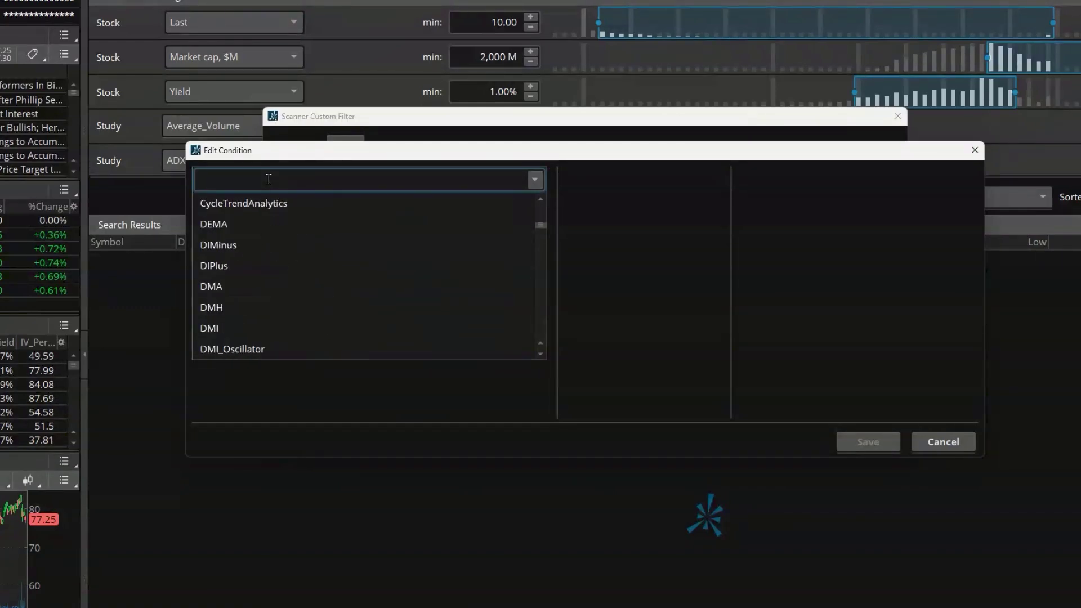
pyautogui.write('macd')
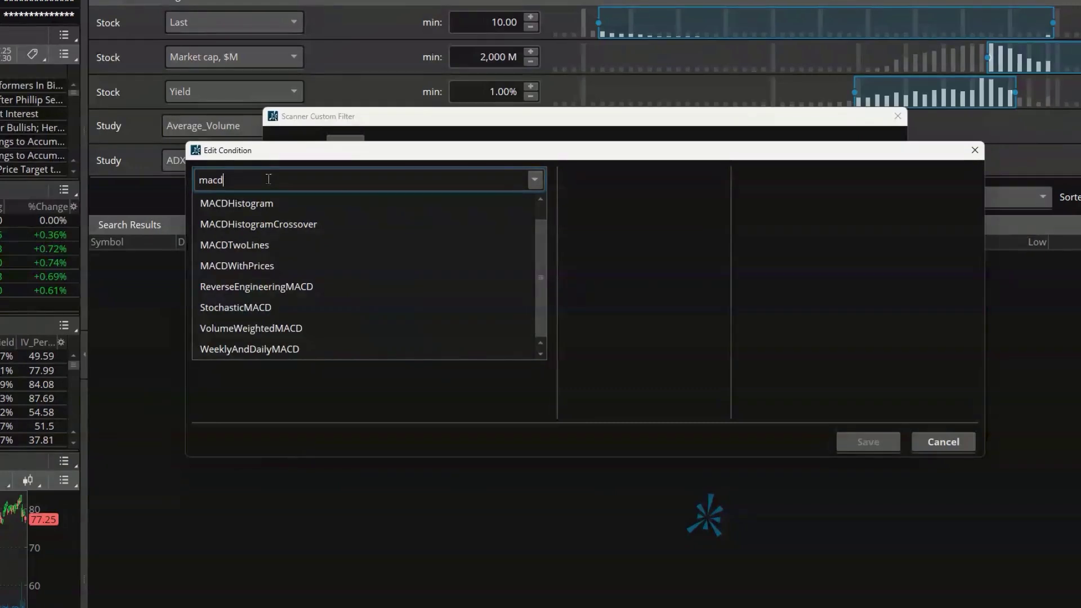
pyautogui.scroll(1, 369, 242)
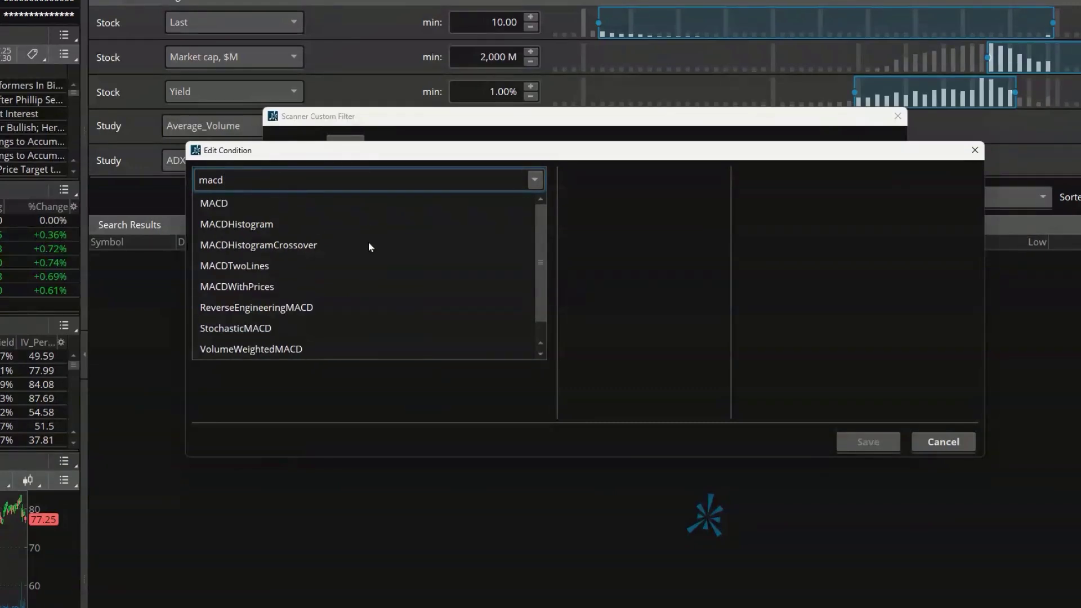
pyautogui.click(236, 204)
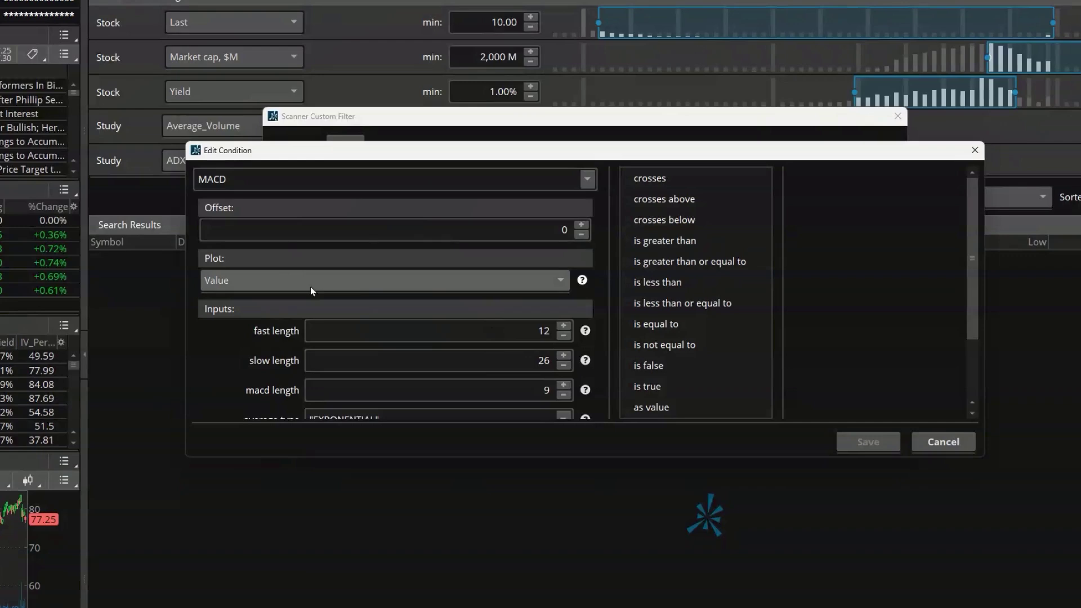
# Set the comparison to crosses above and use the MACD study's Avg plot as the second operand.
pyautogui.click(677, 200)
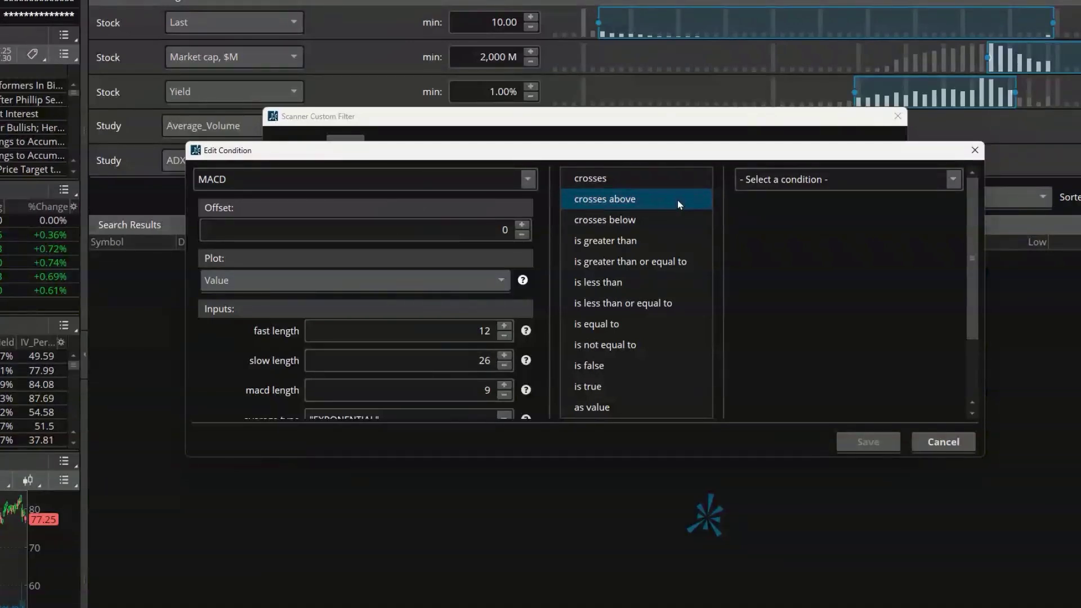
pyautogui.click(953, 179)
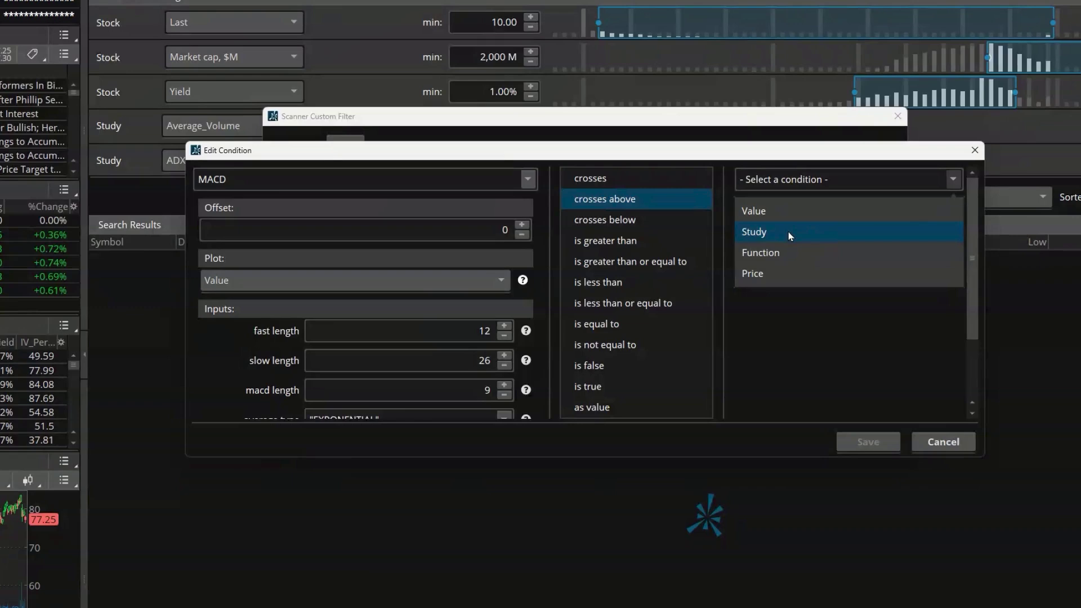
pyautogui.click(766, 230)
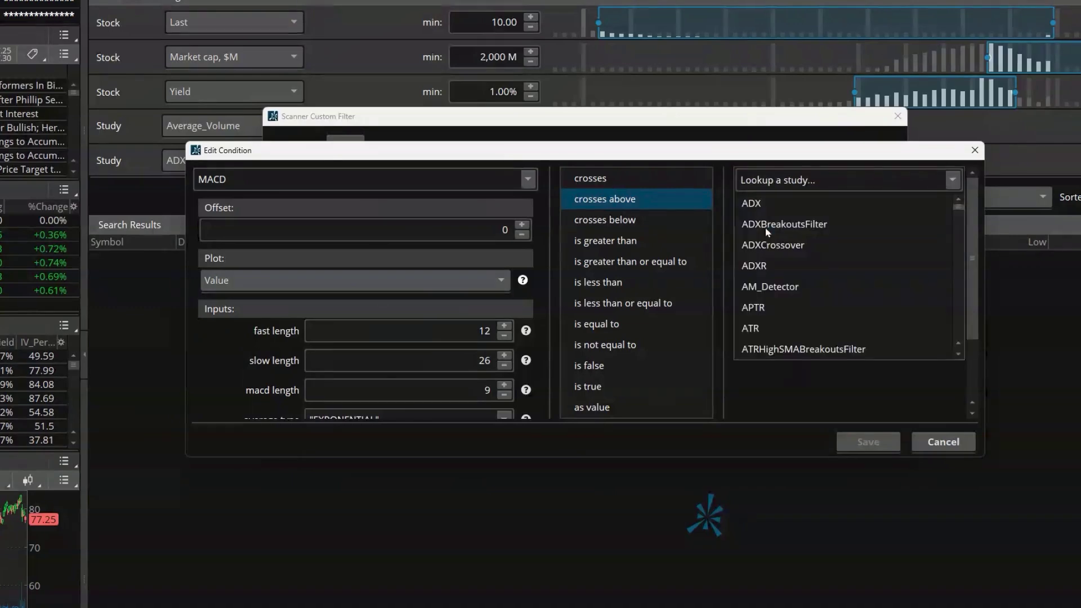
pyautogui.click(796, 179)
pyautogui.write('macd')
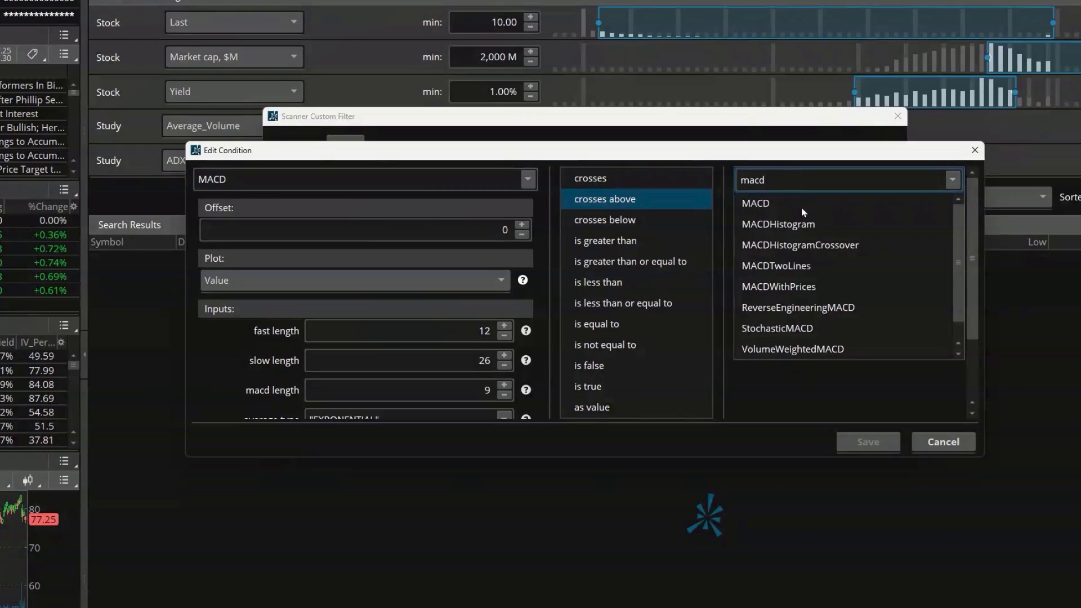
pyautogui.click(802, 208)
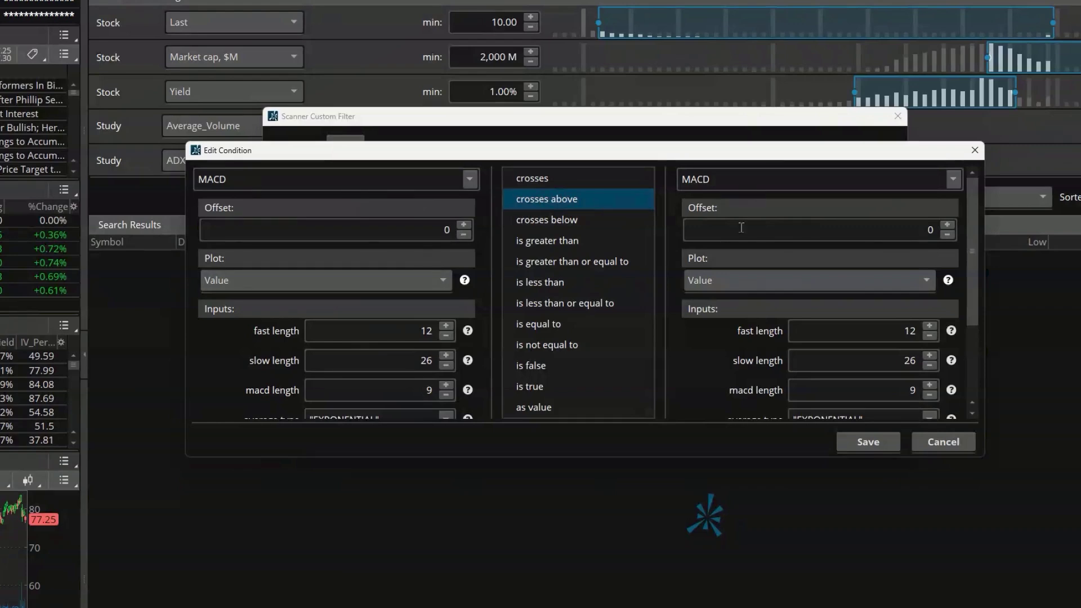
pyautogui.click(718, 278)
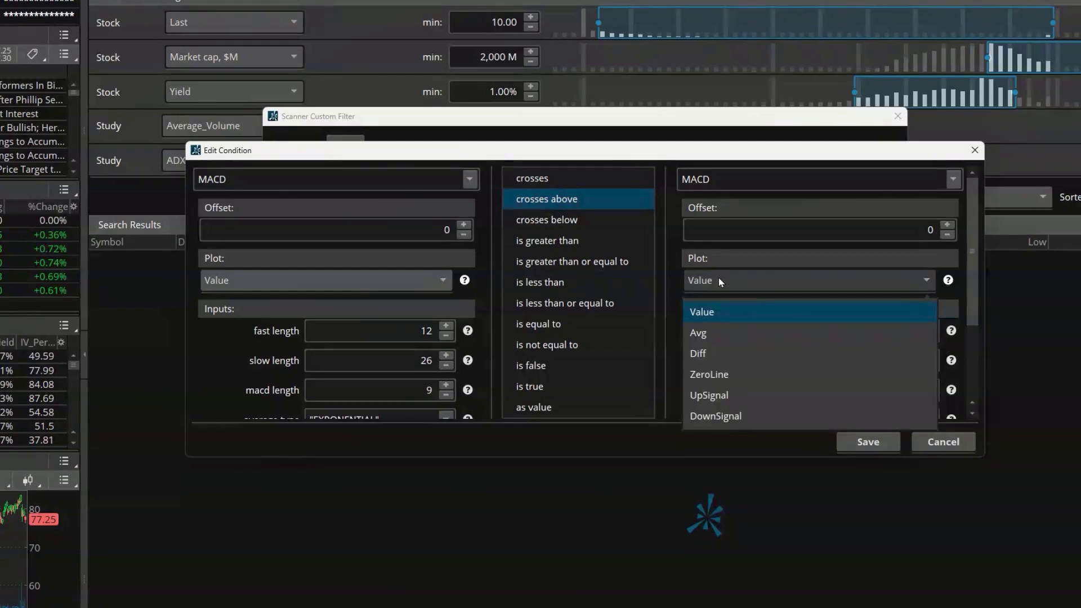
pyautogui.click(732, 332)
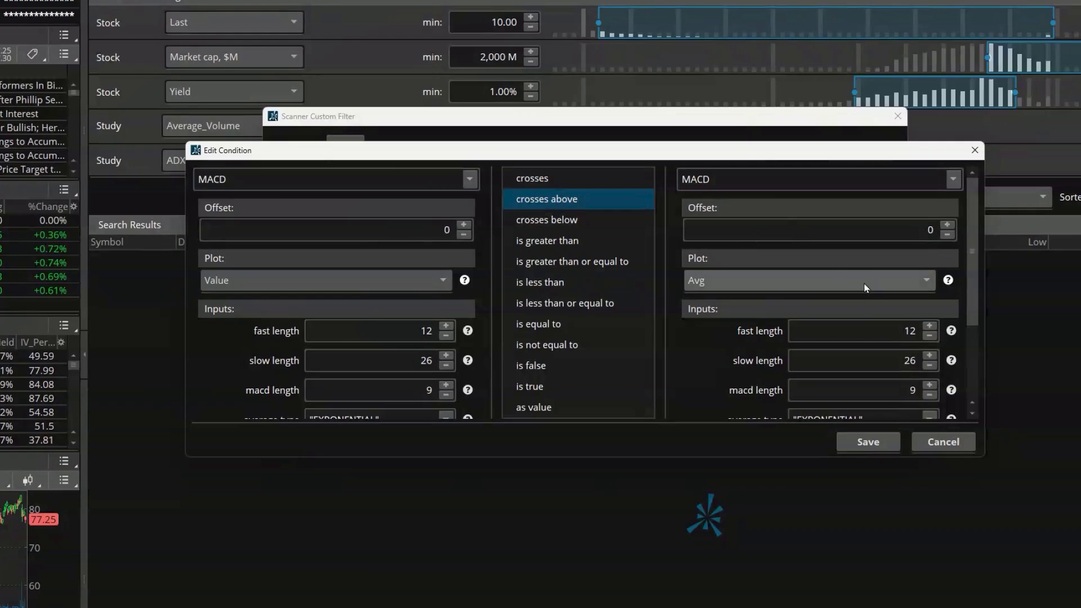
# Set the crossover window to within 1 bar and save the condition.
pyautogui.moveTo(971, 193); pyautogui.dragTo(976, 268)
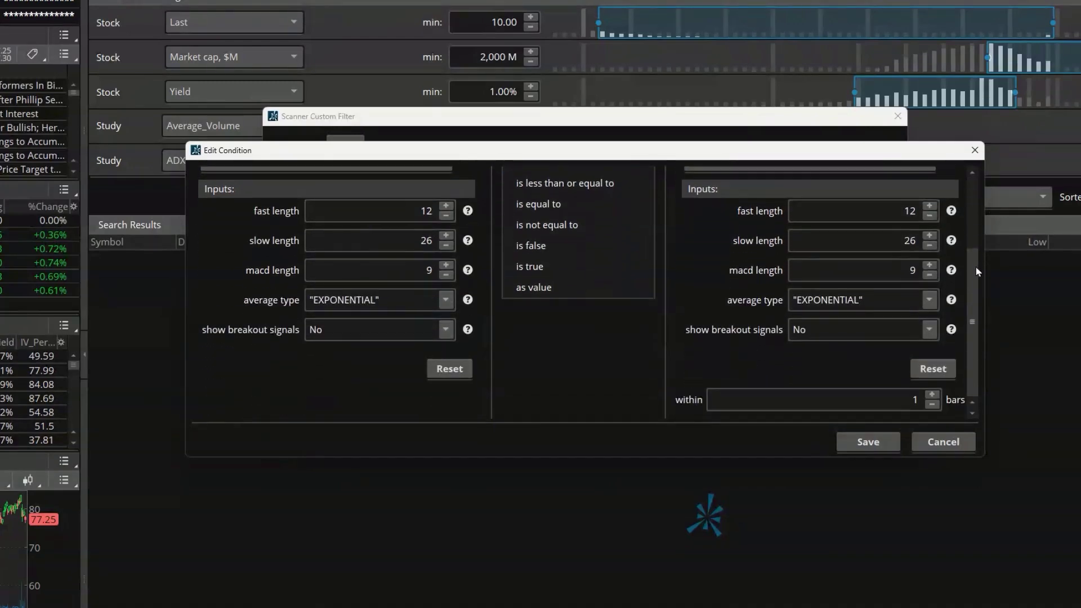
pyautogui.click(899, 398)
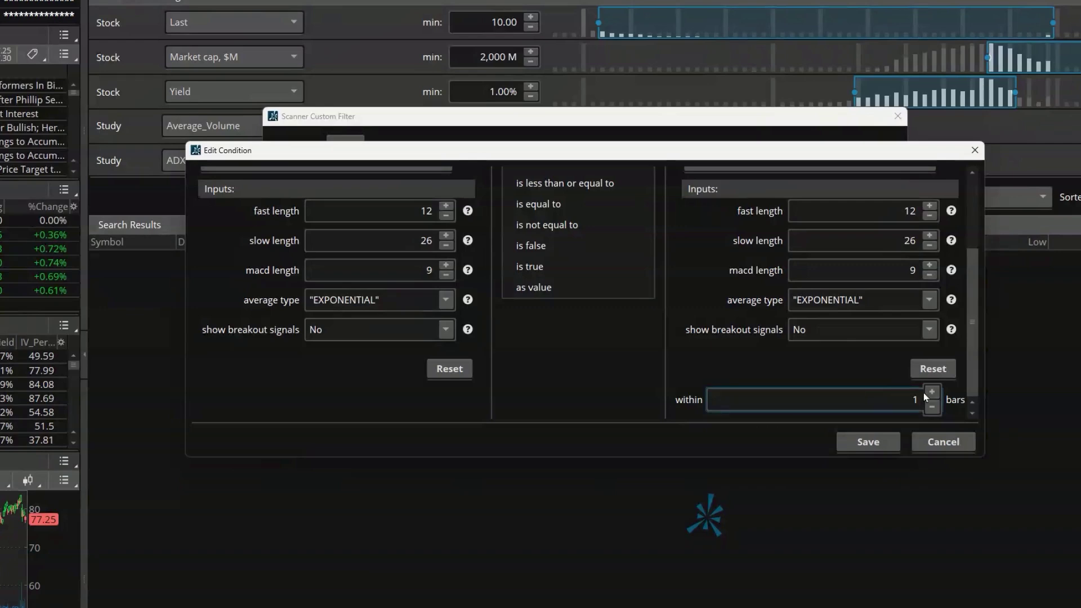
pyautogui.press('BackSpace')
pyautogui.write('5')
pyautogui.doubleClick(924, 396)
pyautogui.write('1')
pyautogui.click(873, 449)
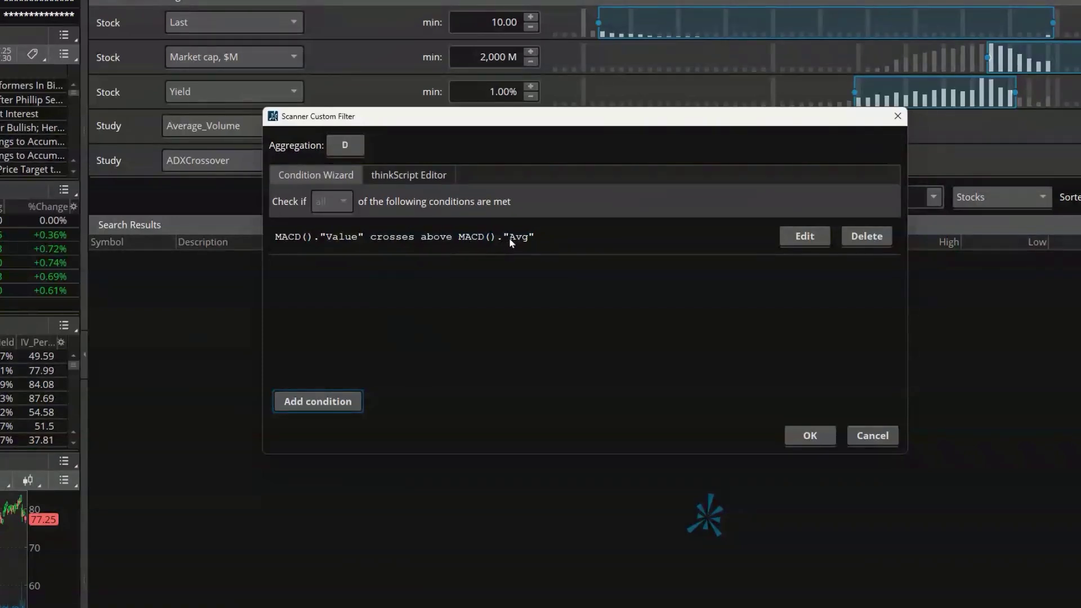
# Set the custom filter's aggregation period to Day.
pyautogui.click(347, 145)
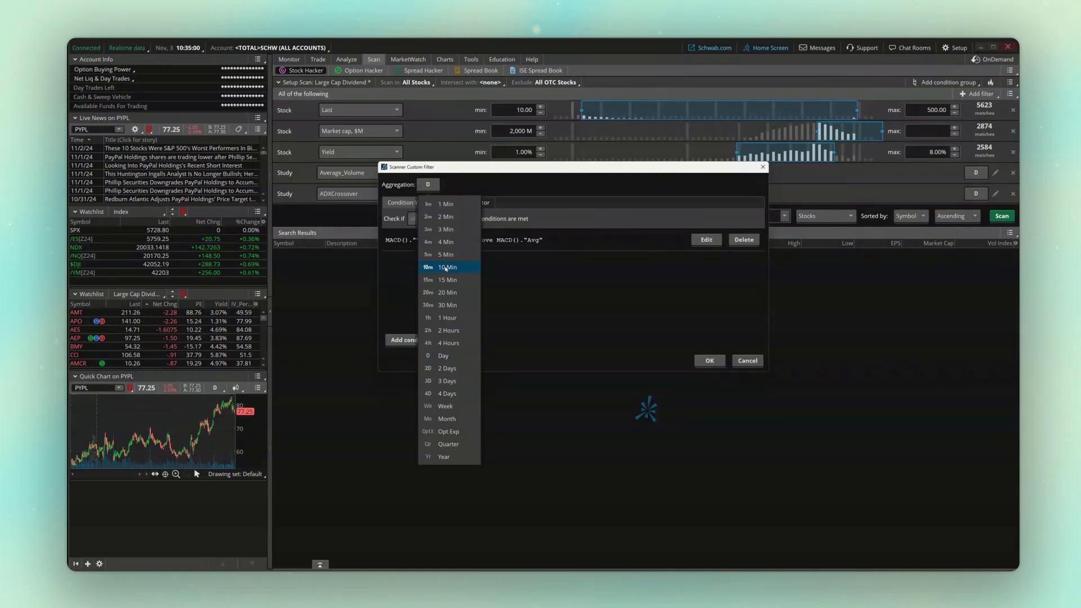
pyautogui.click(444, 356)
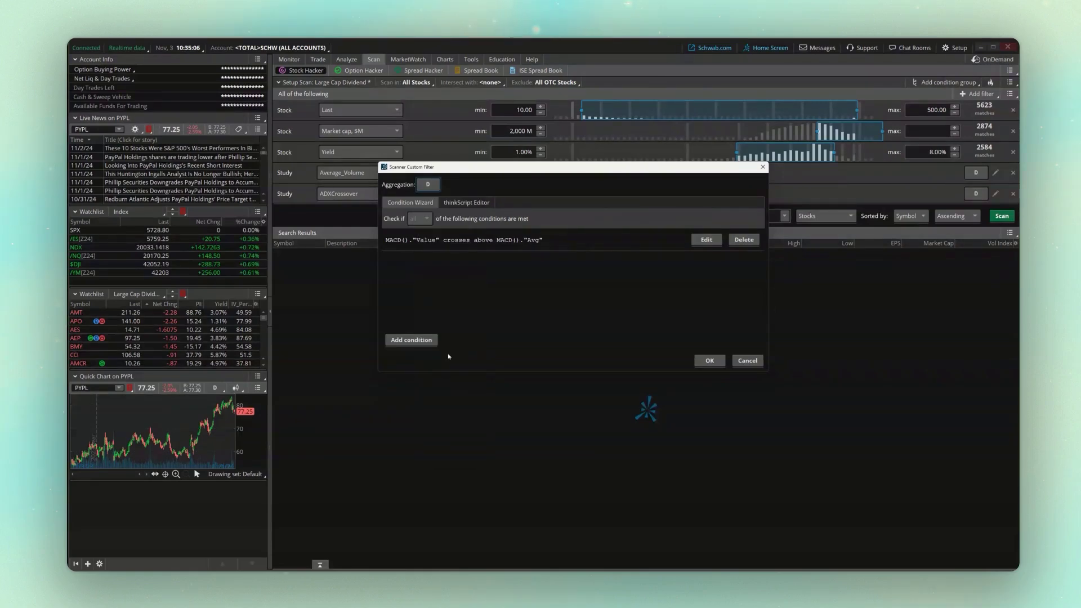
# Confirm the custom MACD filter and run the stock scan.
pyautogui.click(706, 361)
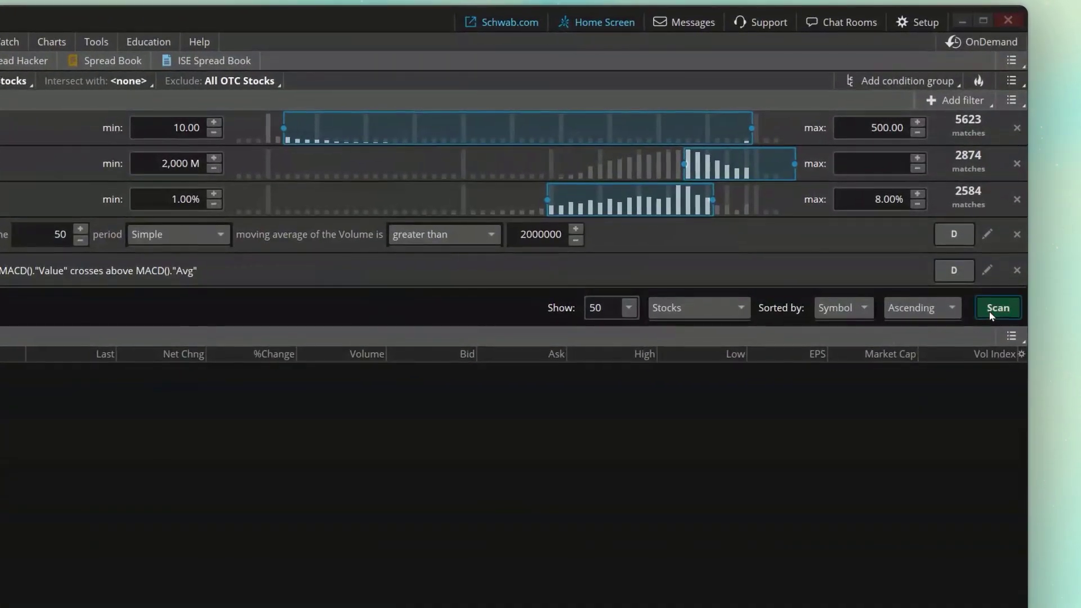
pyautogui.click(999, 217)
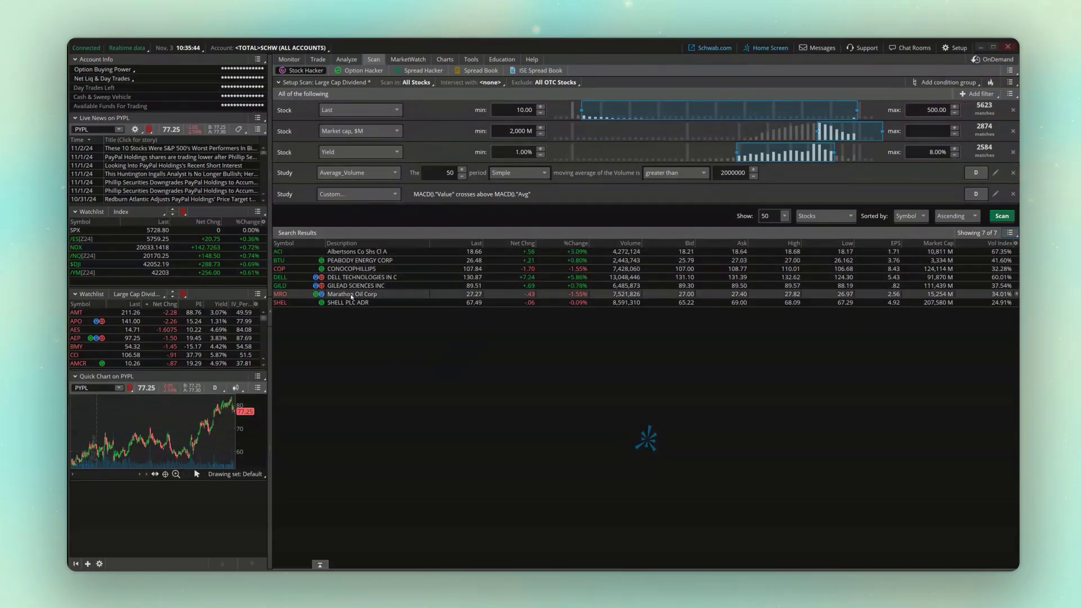
# Chart MRO and examine its most recent daily candles and MACD lines up close.
pyautogui.click(444, 59)
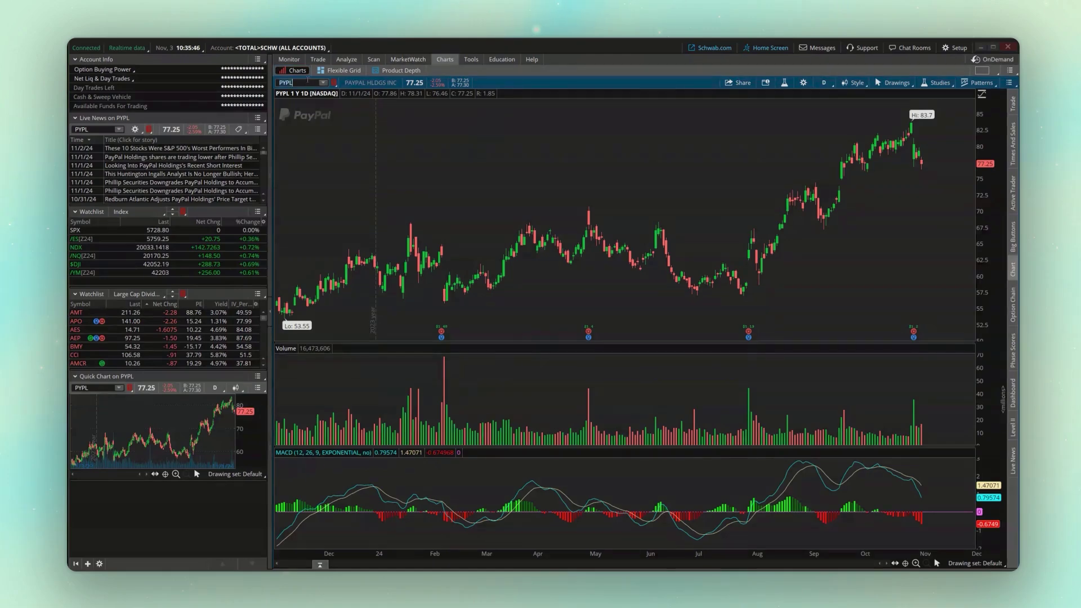
pyautogui.click(298, 82)
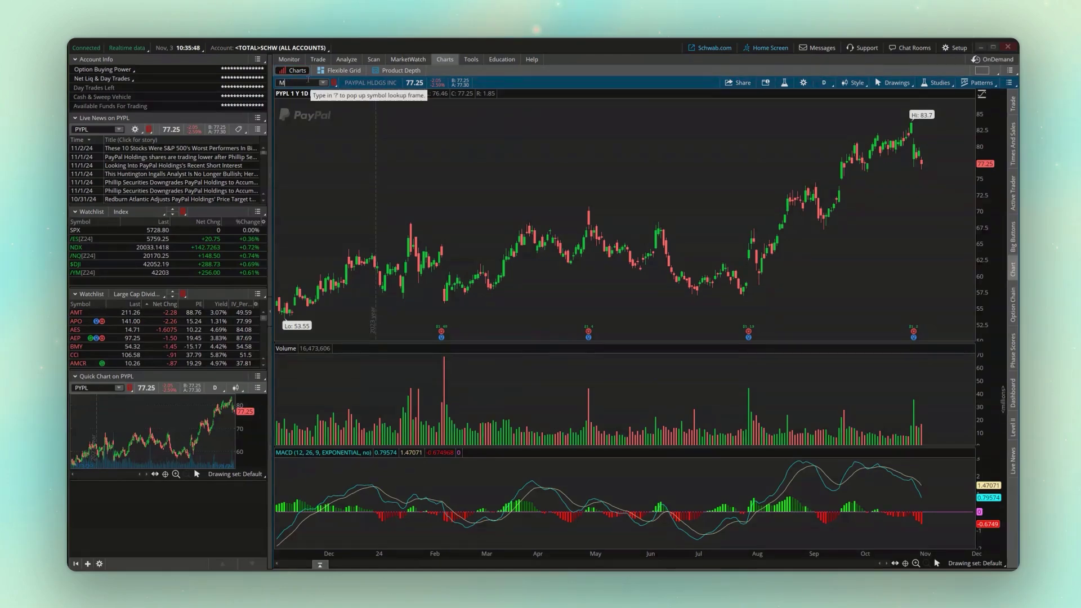
pyautogui.write('MRO')
pyautogui.press('Return')
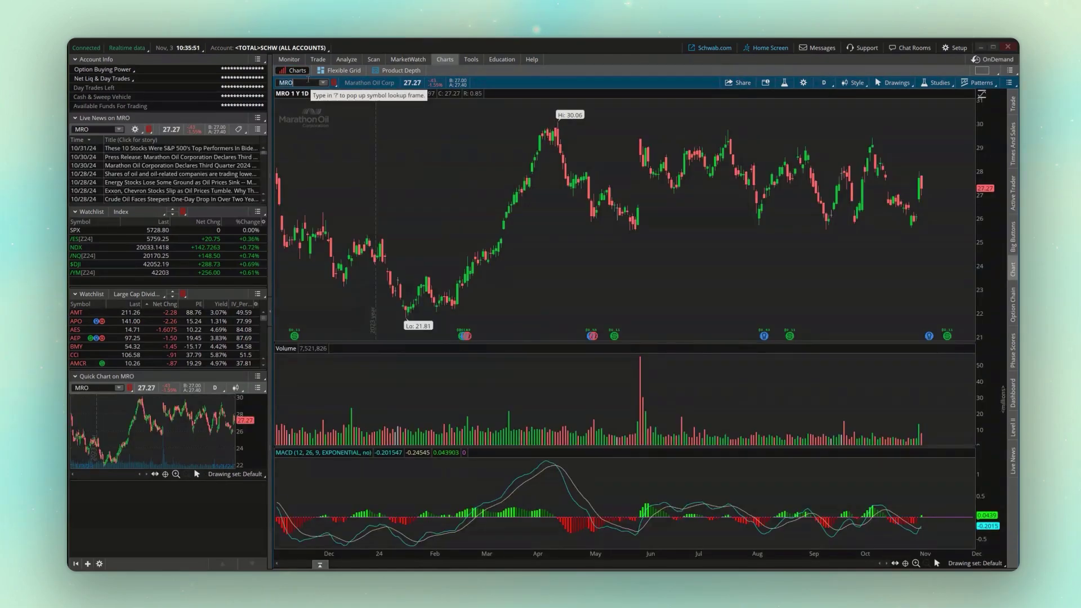
pyautogui.moveTo(842, 425); pyautogui.dragTo(937, 427)
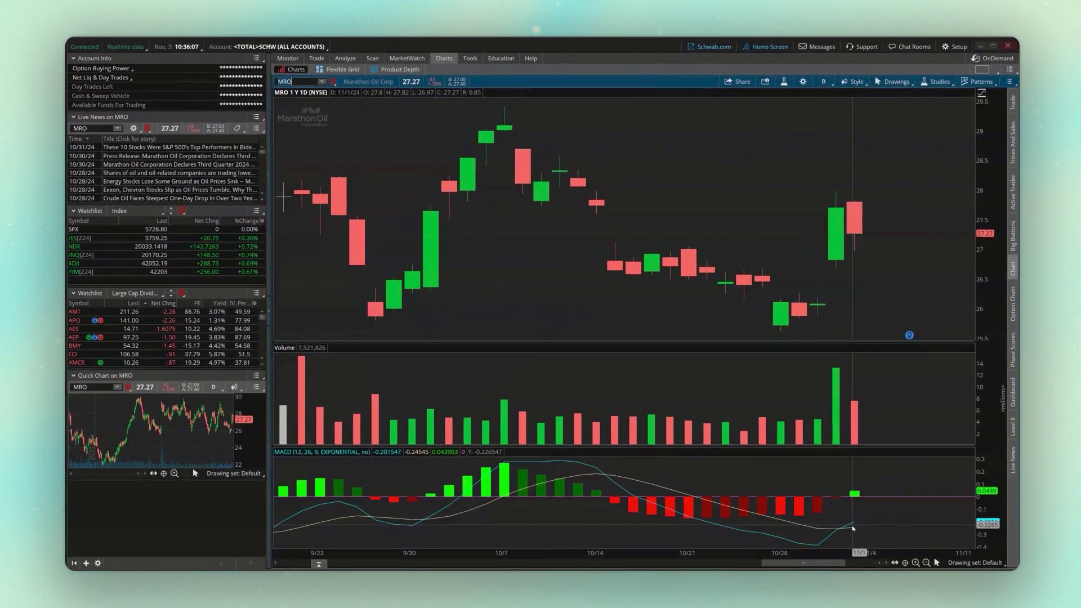
# Pick BTU from the scan results and examine the recent MACD crossover on its chart.
pyautogui.click(373, 59)
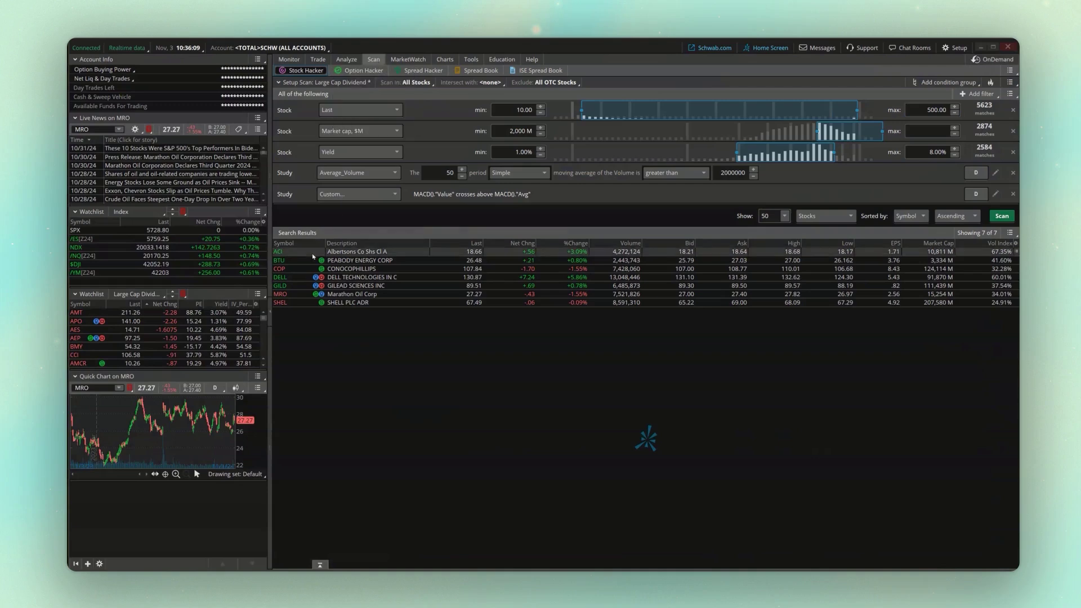
pyautogui.click(446, 61)
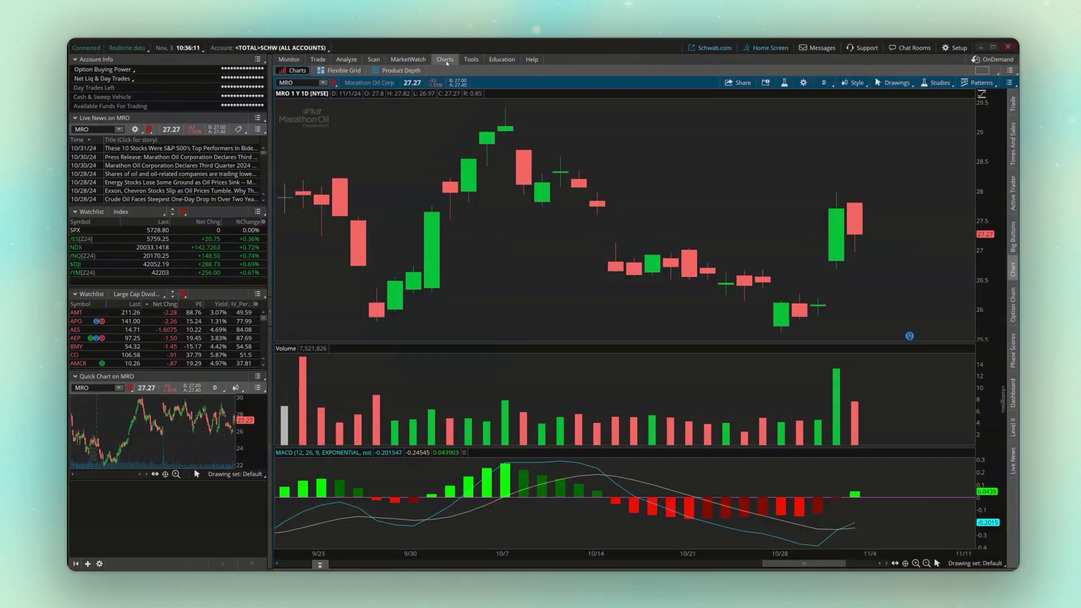
pyautogui.click(316, 80)
pyautogui.write('BTU')
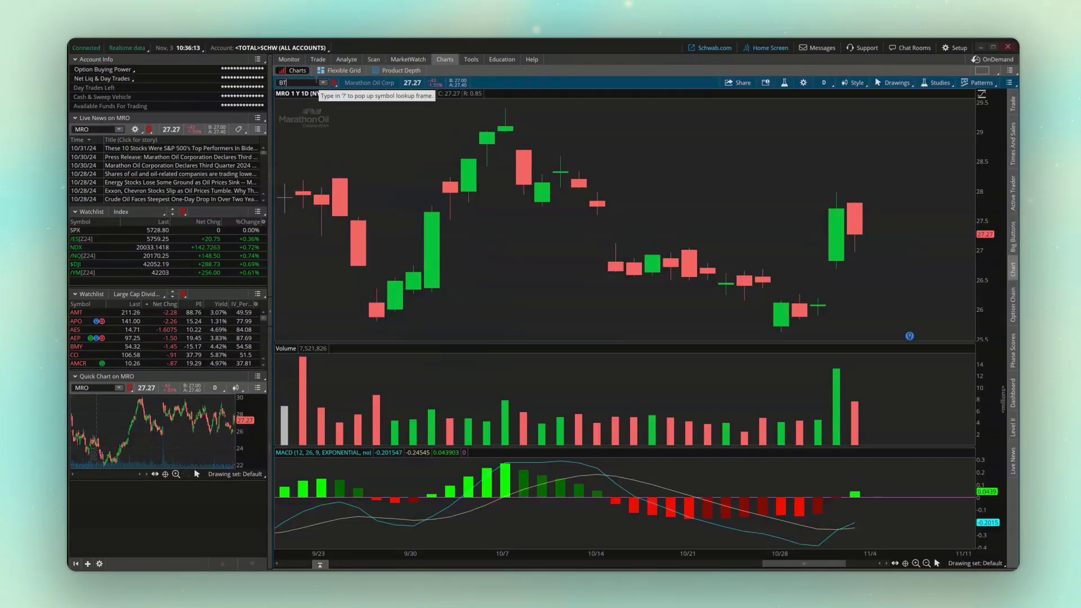
pyautogui.press('Return')
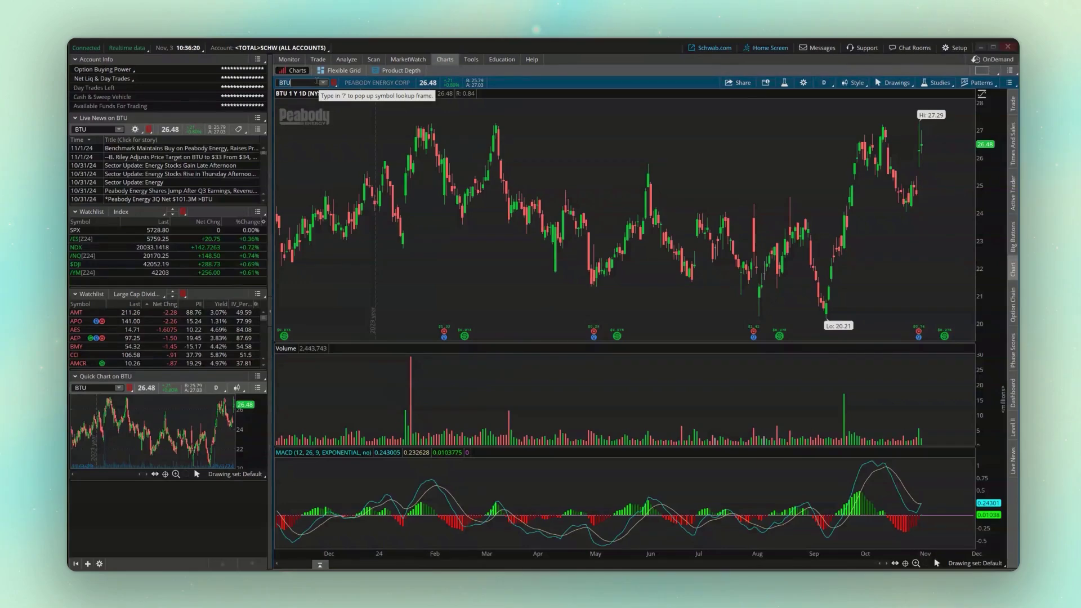
pyautogui.moveTo(851, 397); pyautogui.dragTo(948, 478)
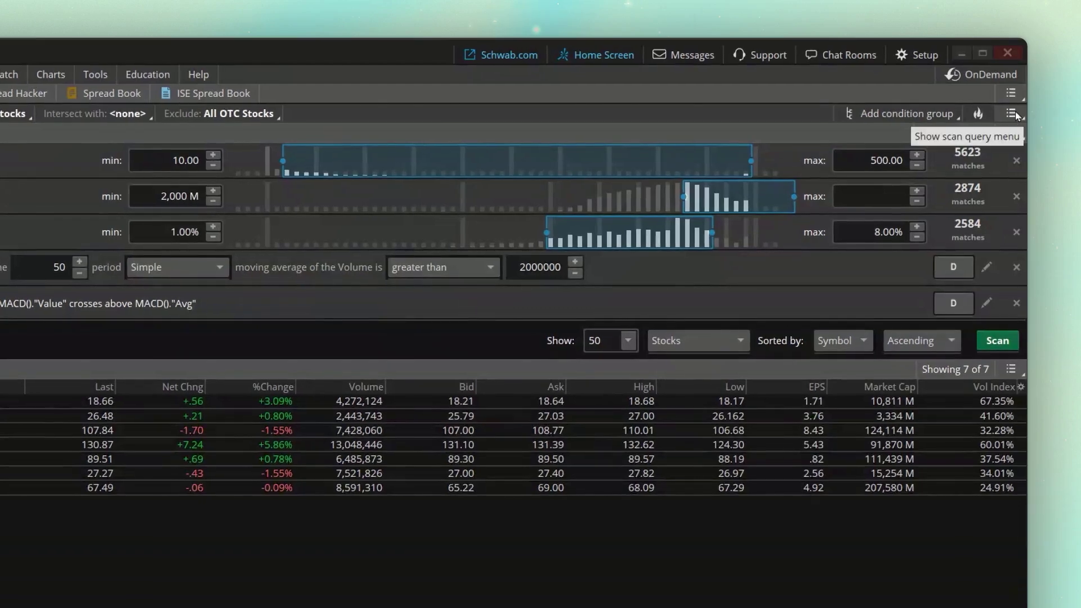
# Save the scan query as "Large Cap Dividend MACD".
pyautogui.click(1012, 114)
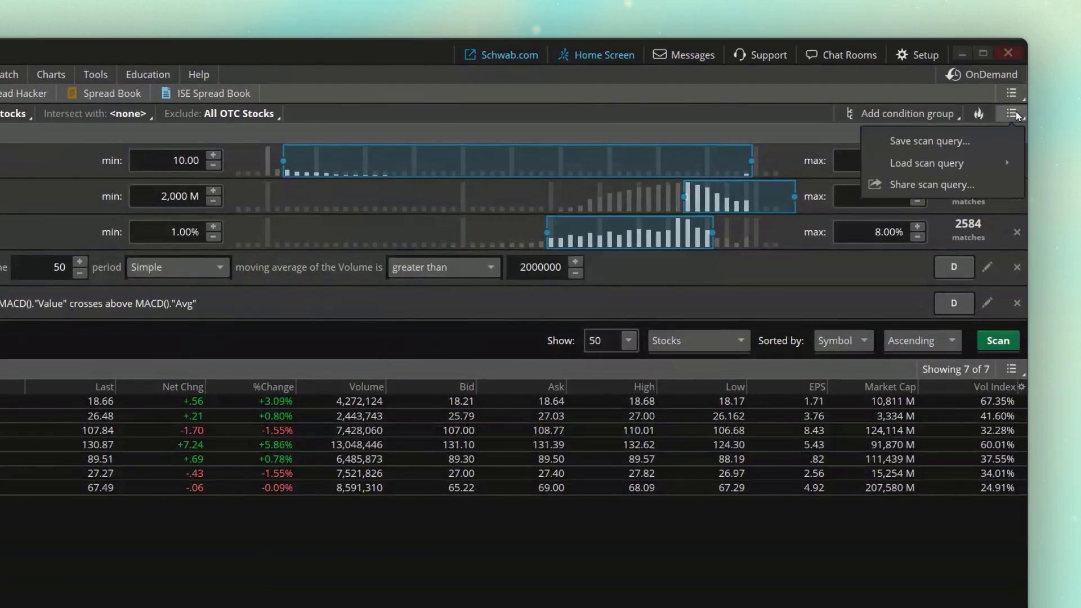
pyautogui.click(951, 142)
pyautogui.click(797, 167)
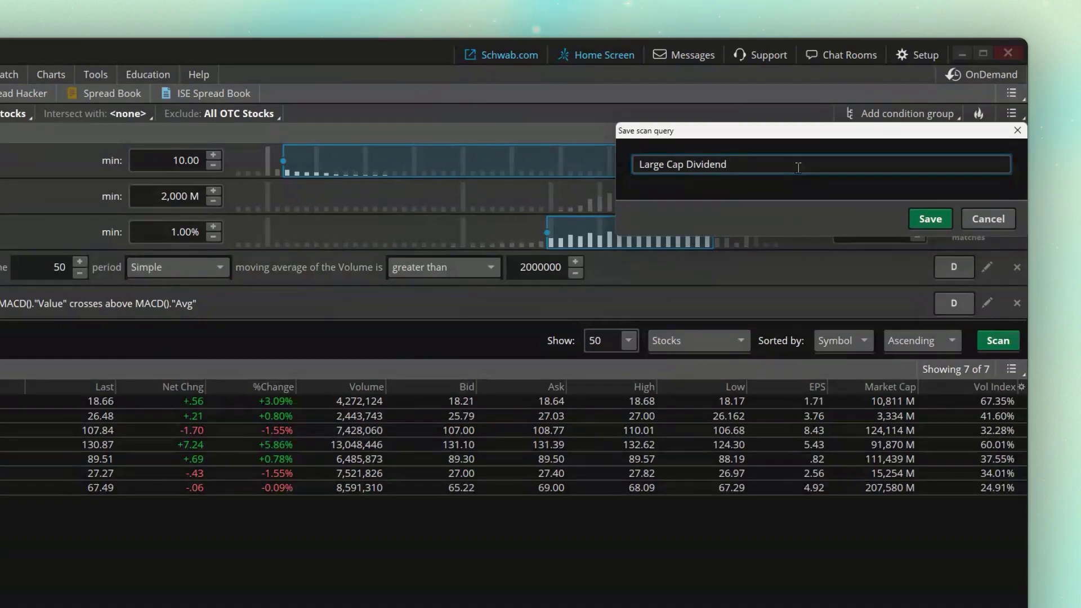
pyautogui.write('MACD')
pyautogui.click(930, 219)
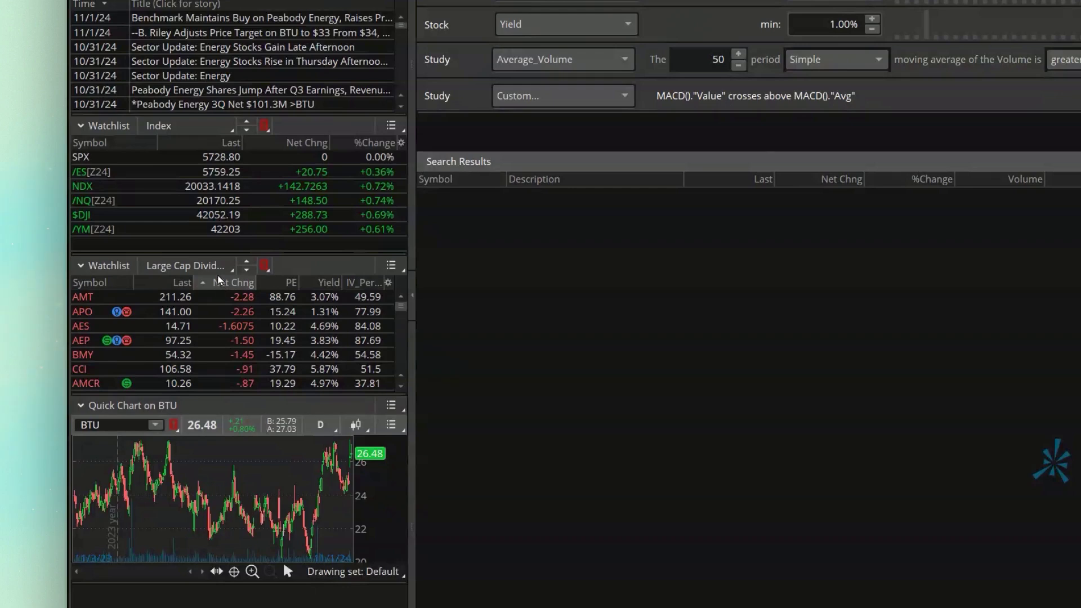
# Load the personal "Large Cap Dividend MACD" scan into the watchlist that holds Large Cap Dividend.
pyautogui.click(216, 275)
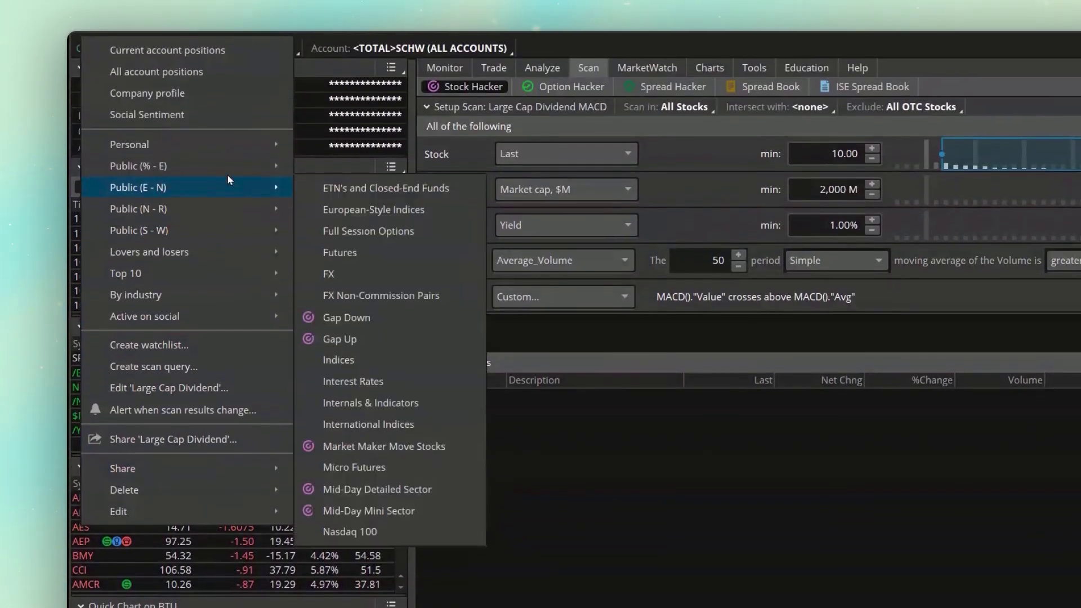
pyautogui.moveTo(222, 157)
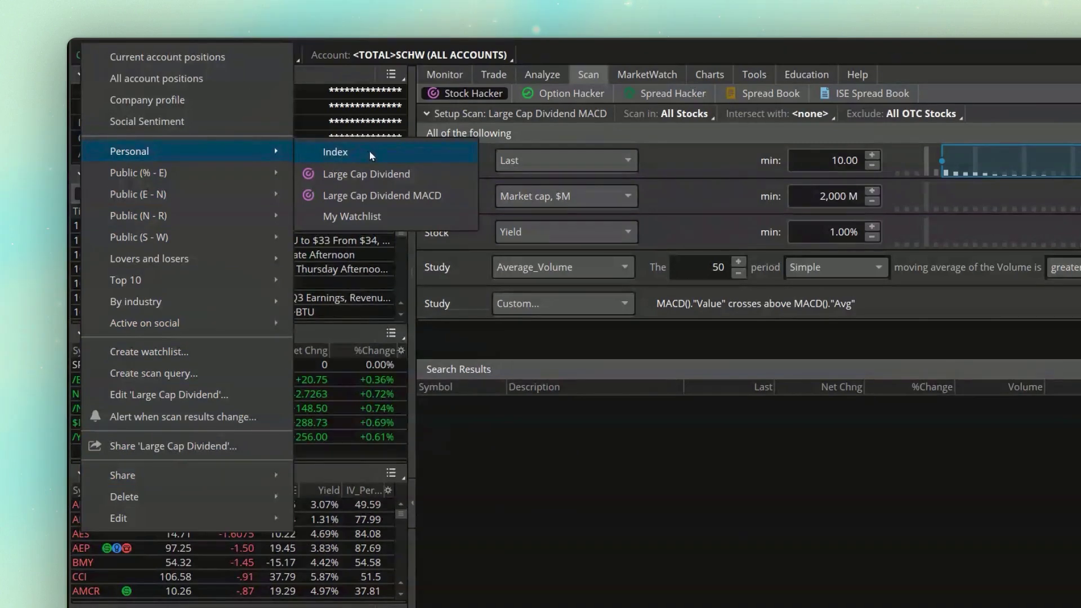
pyautogui.click(415, 195)
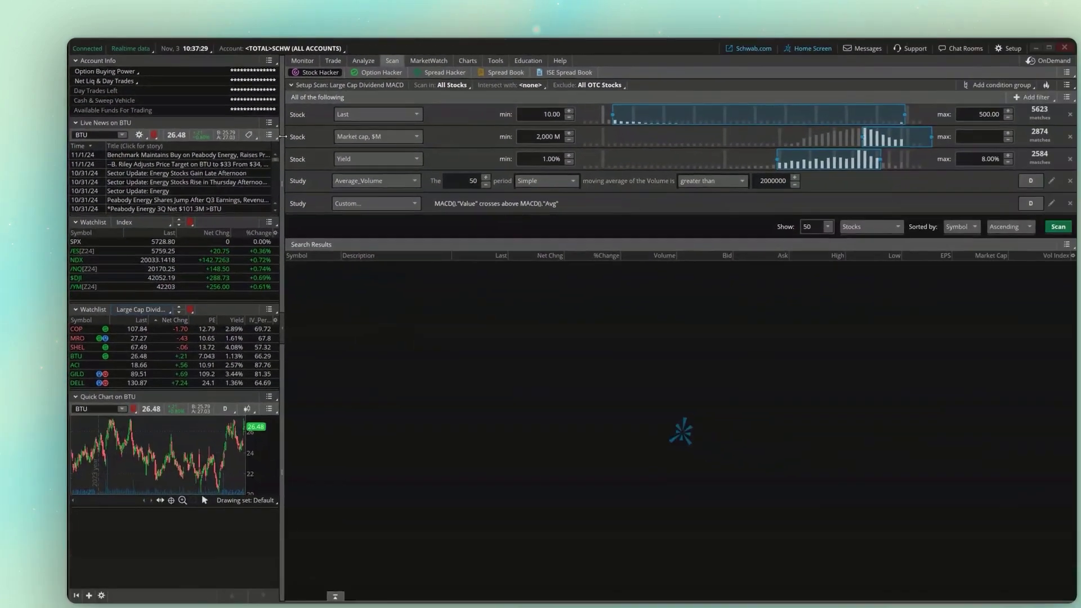
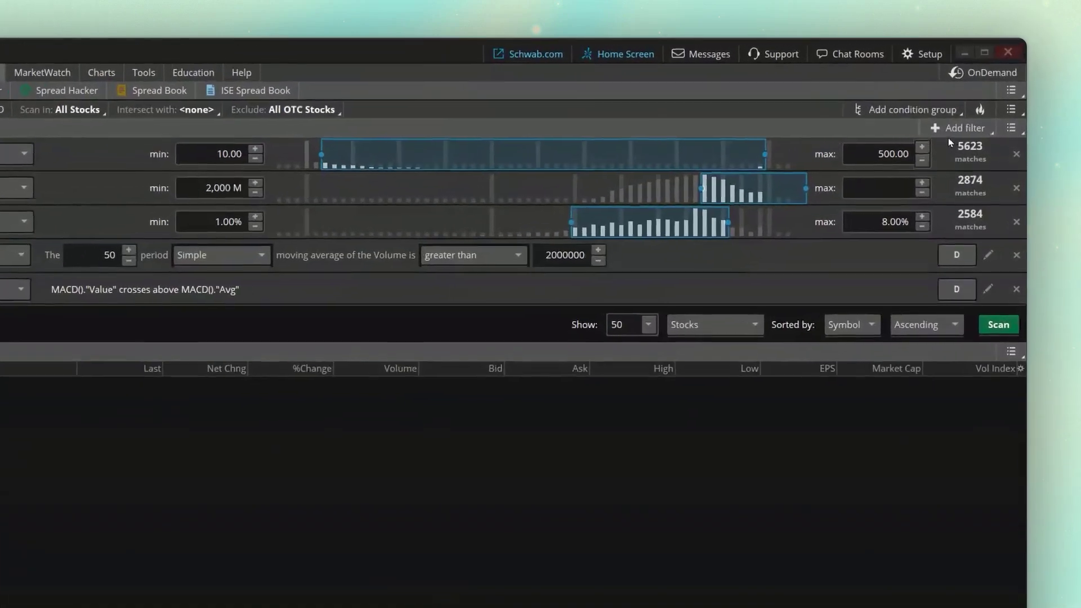
# Add another custom study filter to the scan and delete its default ADXCrossover condition.
pyautogui.click(977, 95)
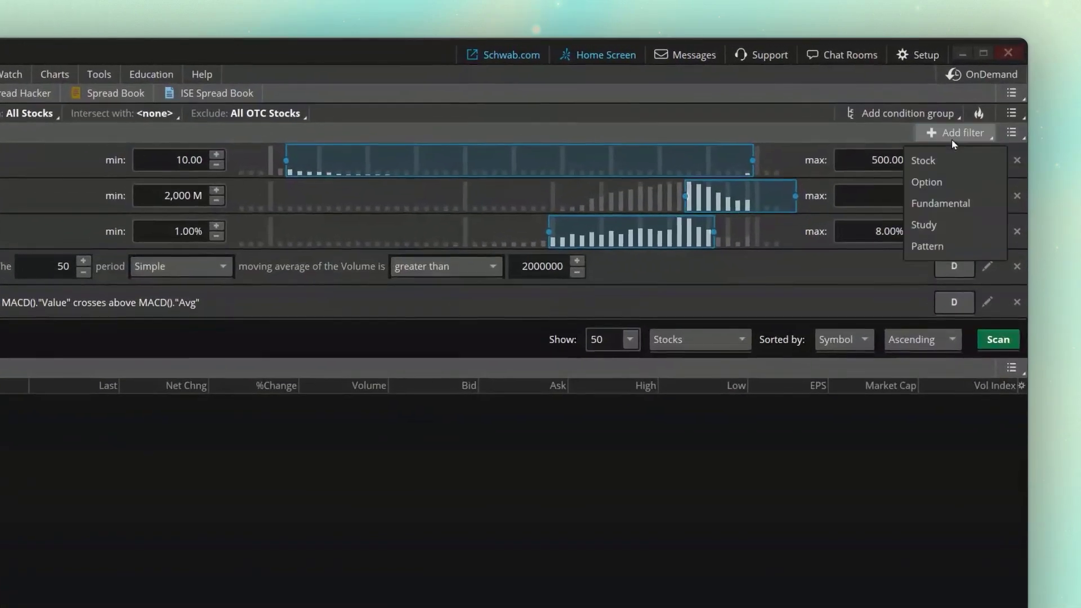
pyautogui.click(944, 225)
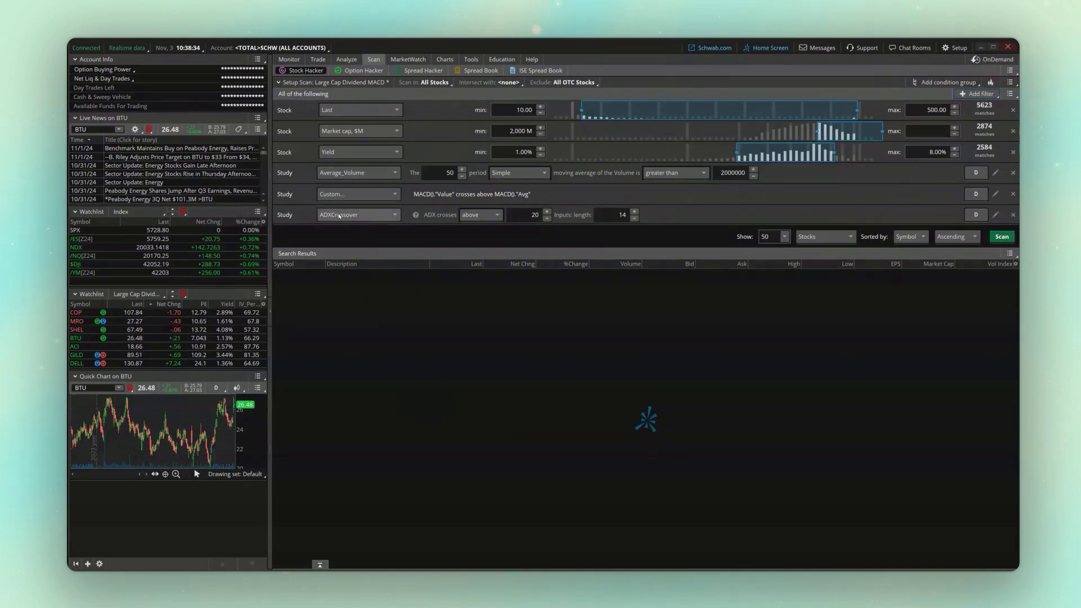
pyautogui.click(358, 217)
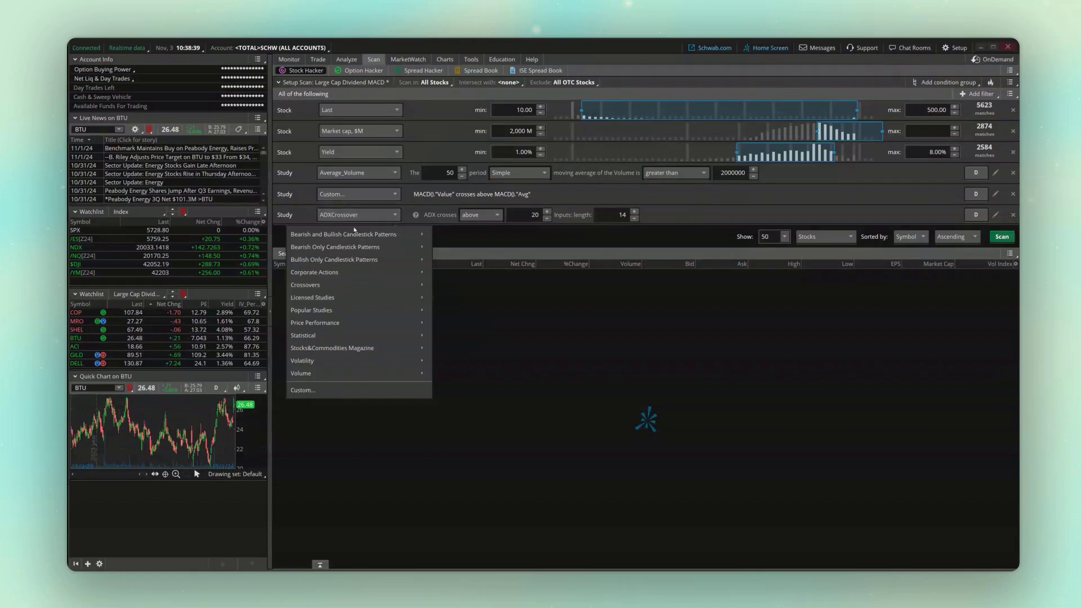
pyautogui.click(321, 391)
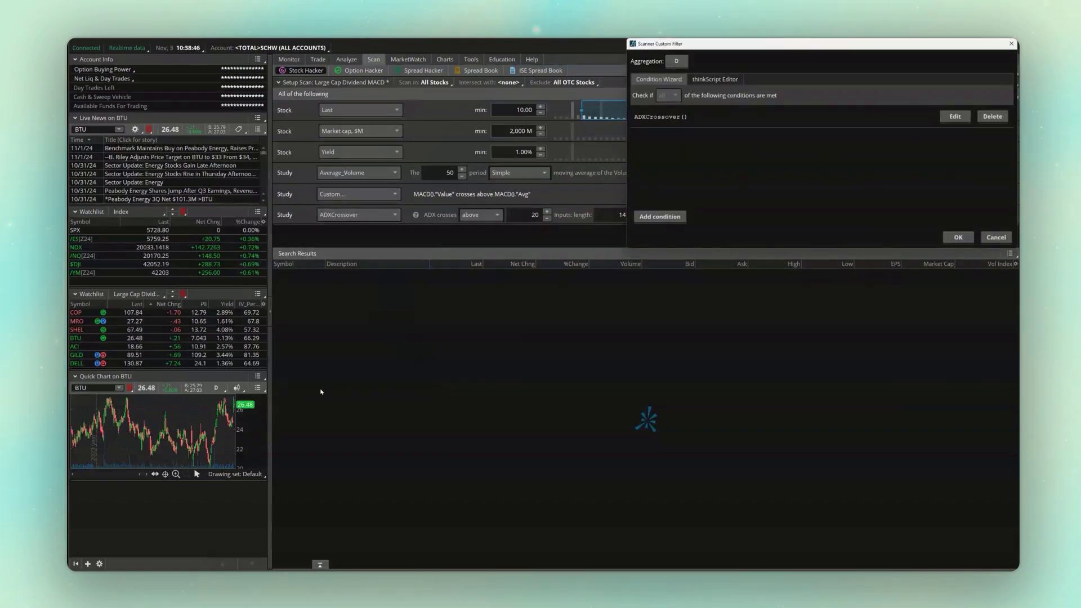
pyautogui.moveTo(765, 45); pyautogui.dragTo(535, 175)
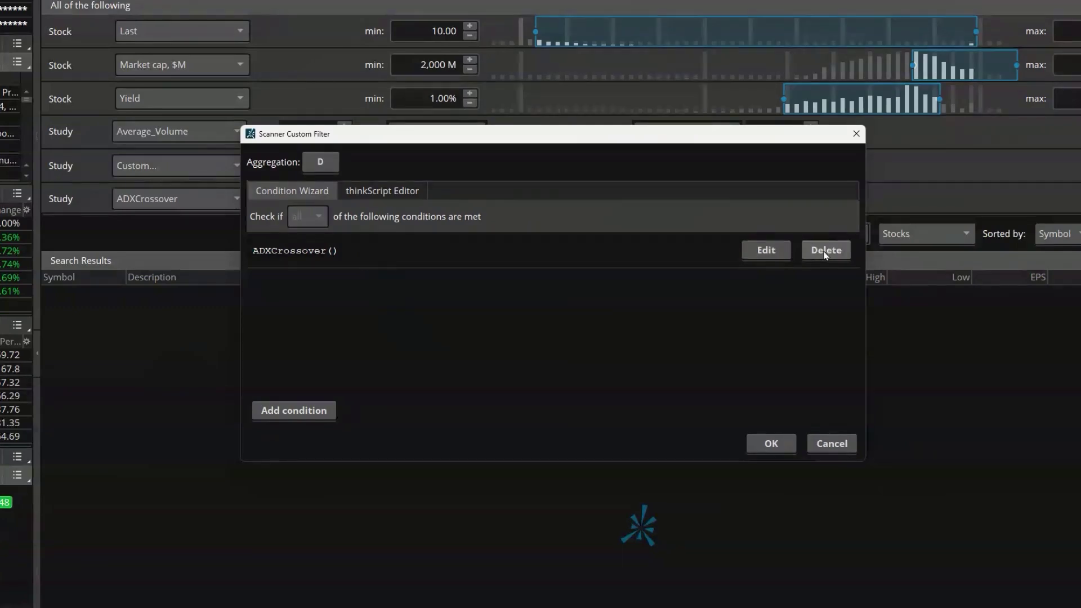
pyautogui.click(827, 251)
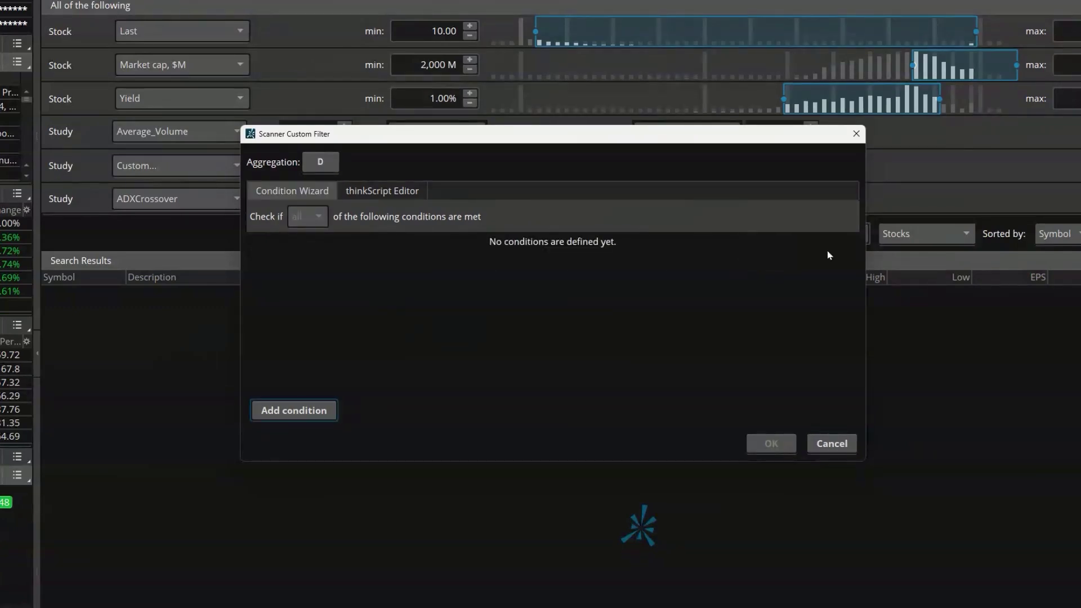
# Add a condition with the close price as its first operand and the comparison "is greater than".
pyautogui.click(324, 414)
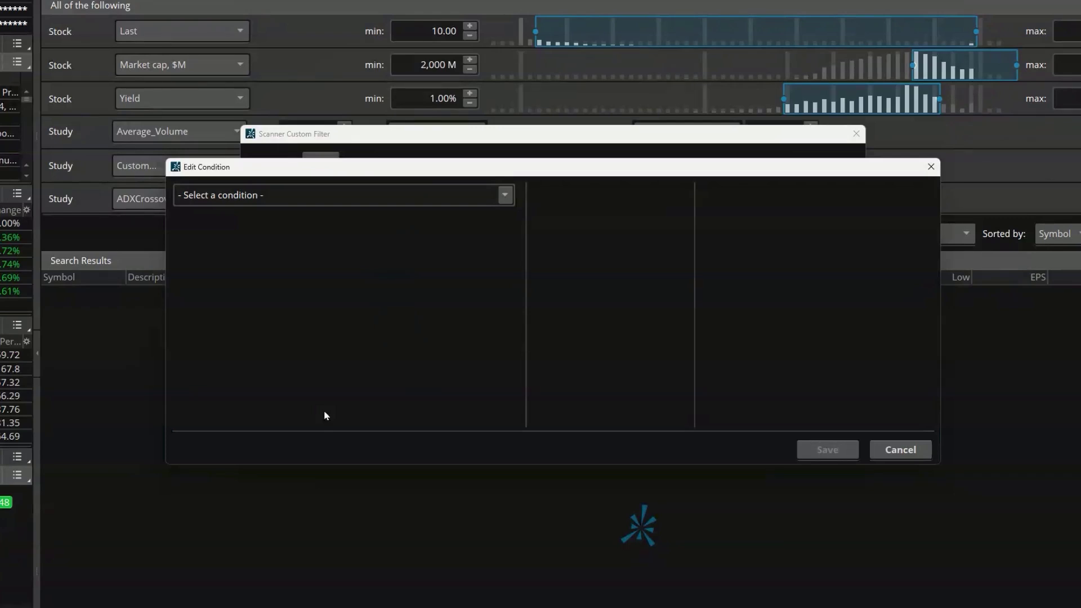
pyautogui.click(505, 197)
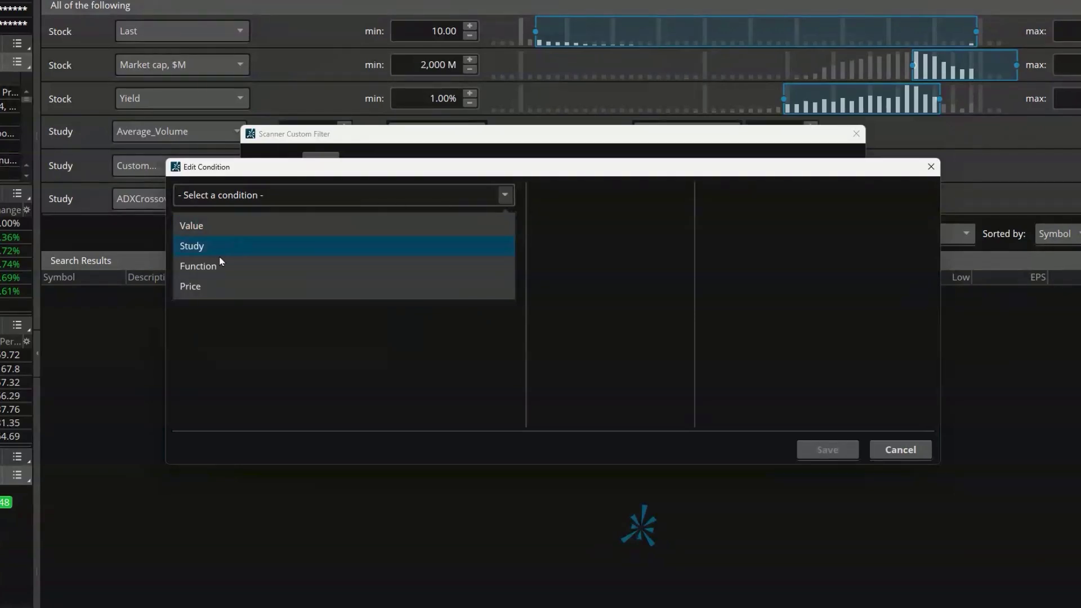
pyautogui.click(212, 284)
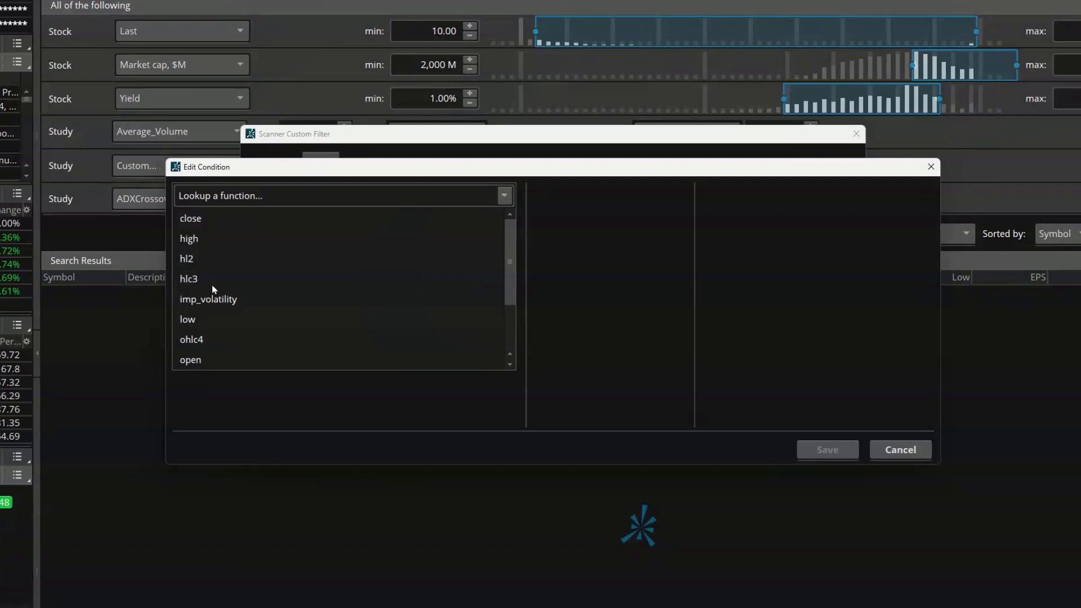
pyautogui.click(200, 220)
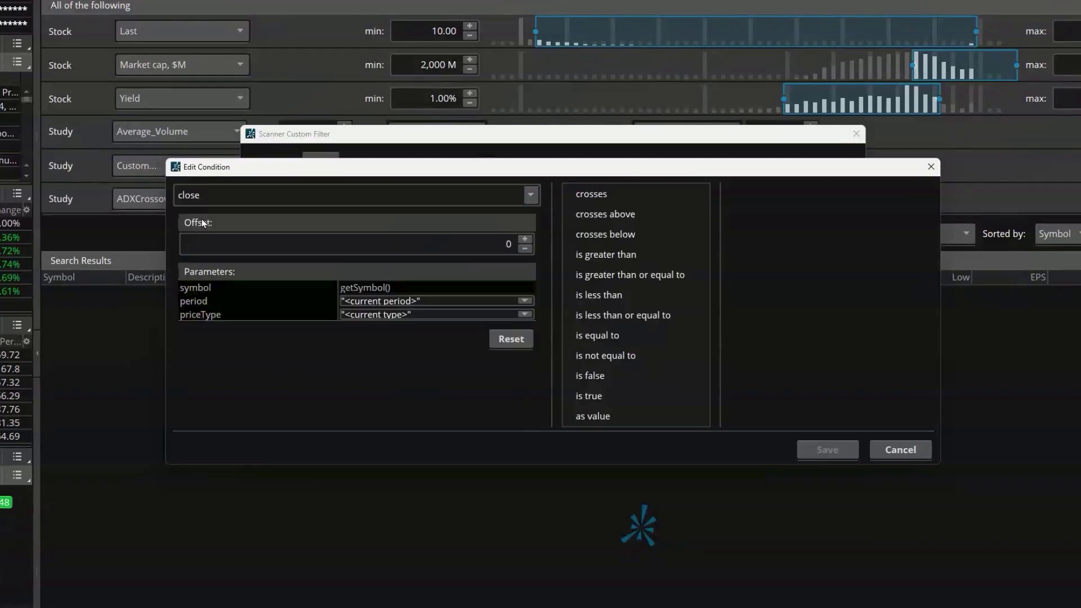
pyautogui.click(611, 255)
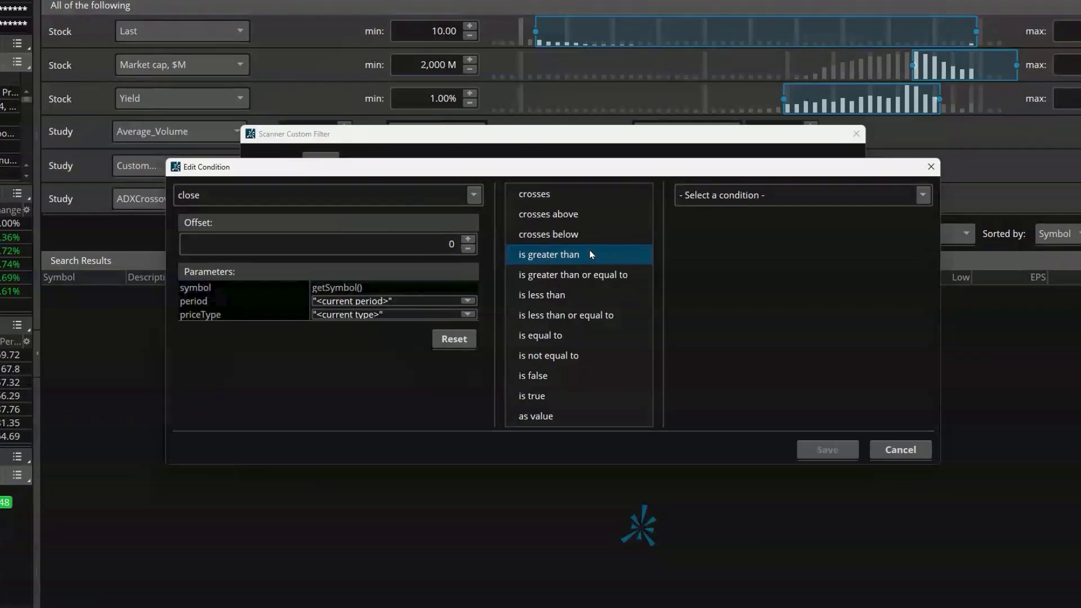
# Use the SimpleMovingAvg study as the condition's second operand.
pyautogui.click(922, 197)
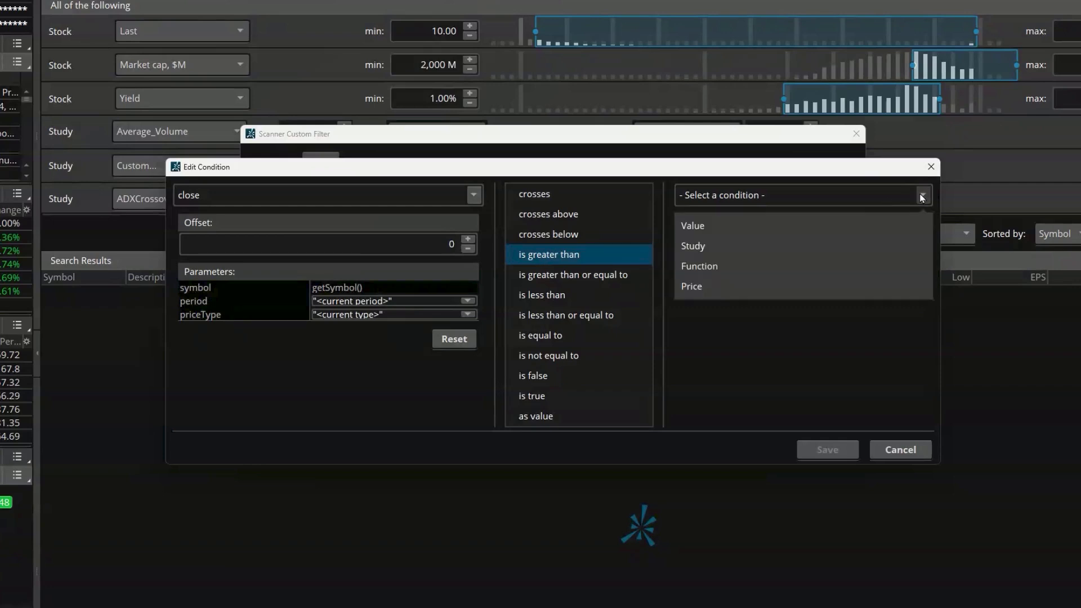
pyautogui.click(742, 253)
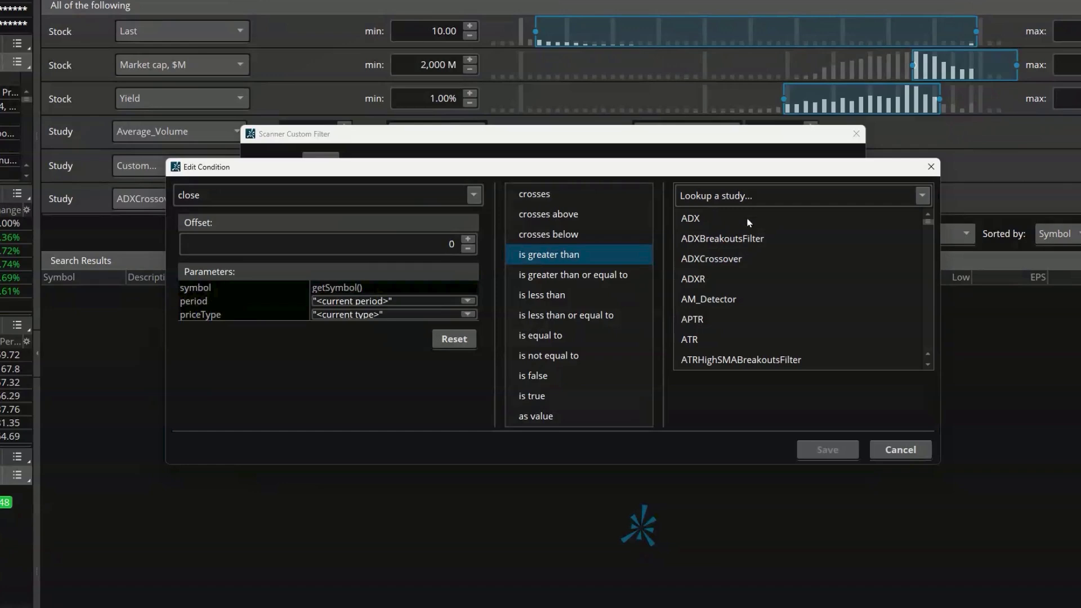
pyautogui.click(748, 201)
pyautogui.write('simple')
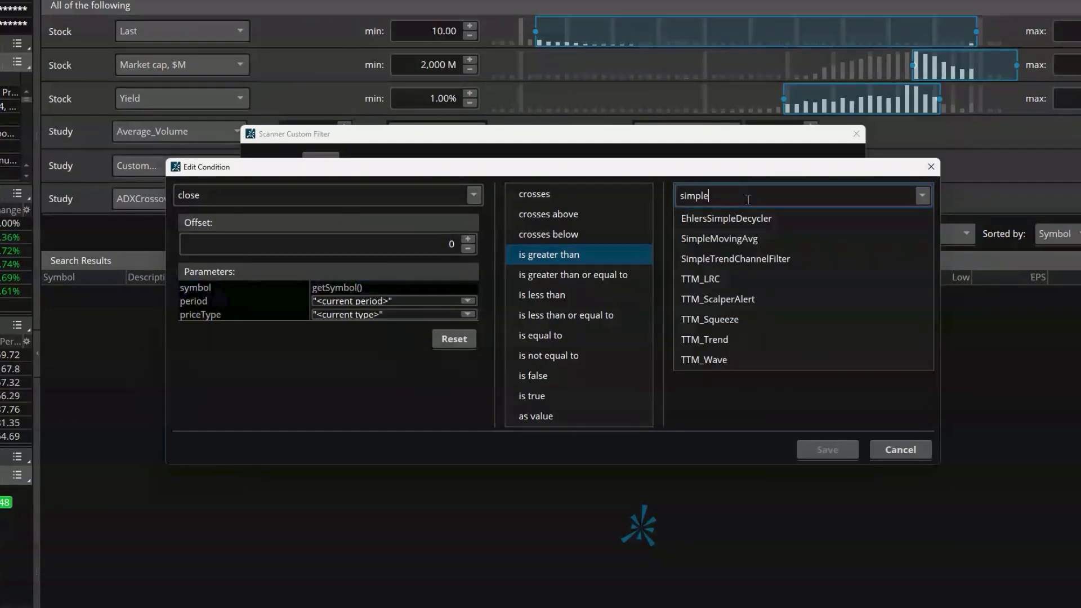
pyautogui.click(741, 241)
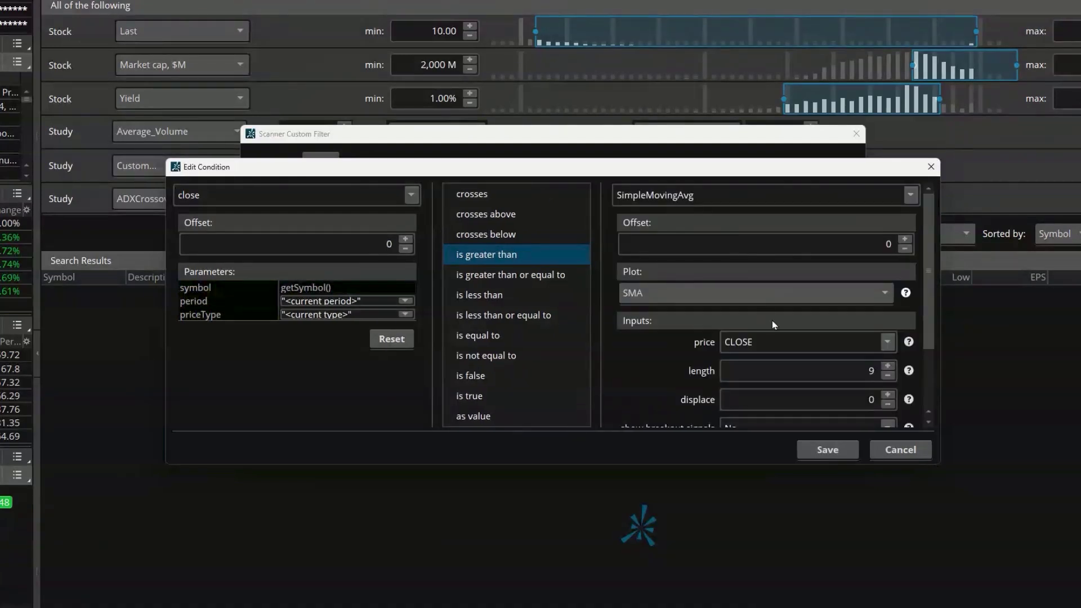
# Set the simple moving average's length to 50 and save the condition.
pyautogui.scroll(-1, 777, 329)
pyautogui.doubleClick(856, 341)
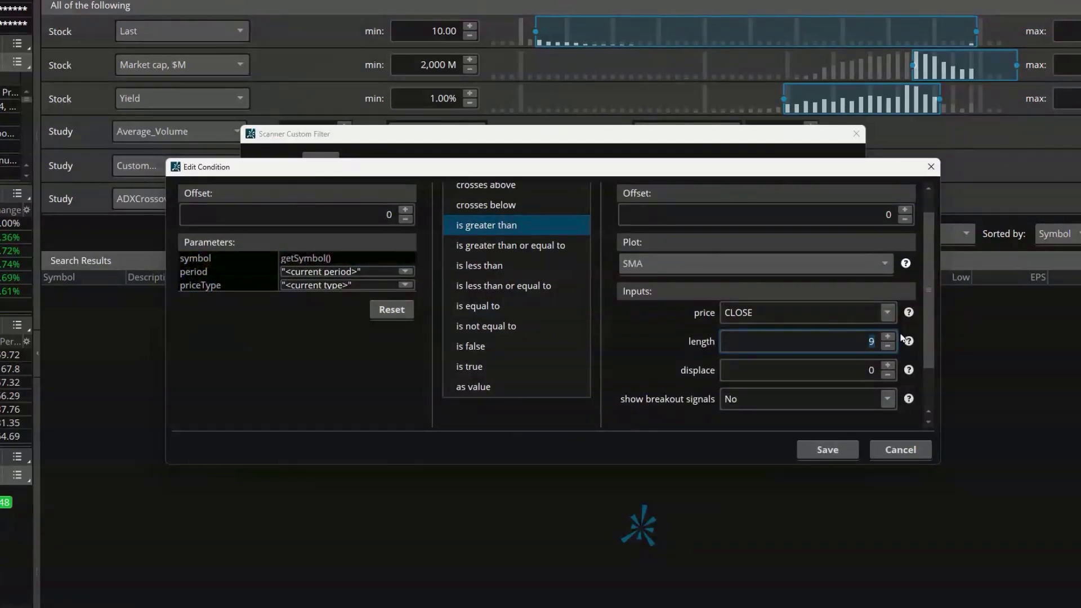
pyautogui.write('50')
pyautogui.click(828, 449)
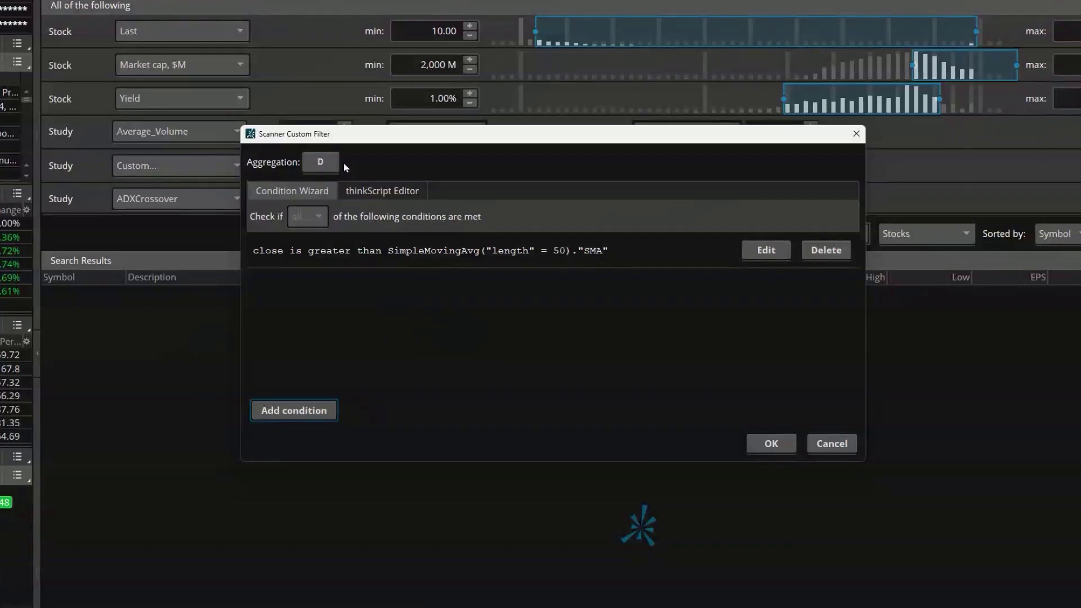
# Apply the custom 50-period moving average filter to the scan and run it.
pyautogui.click(772, 443)
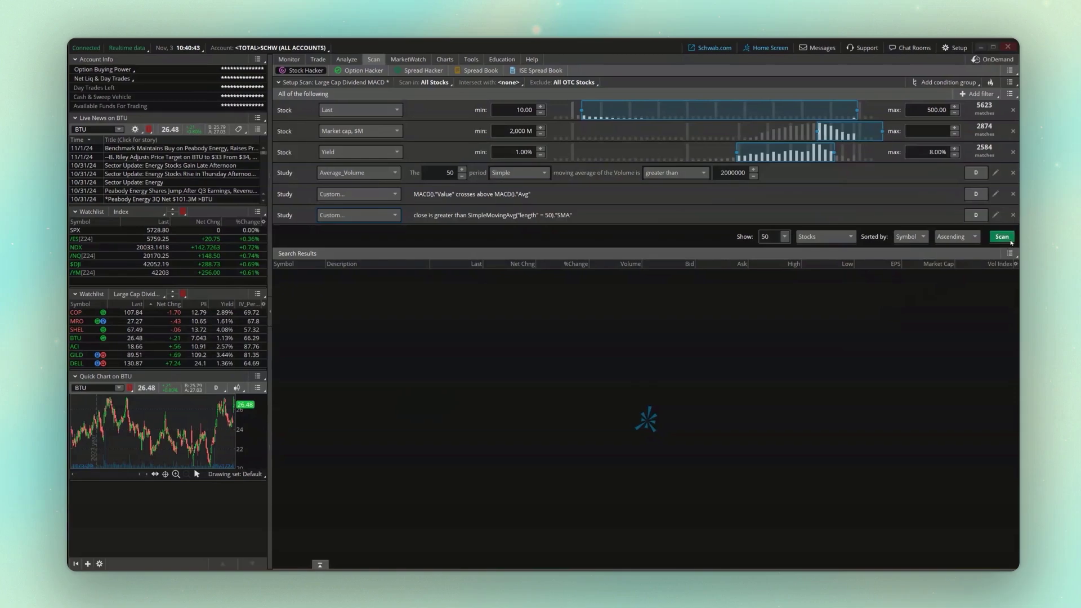
pyautogui.click(1008, 239)
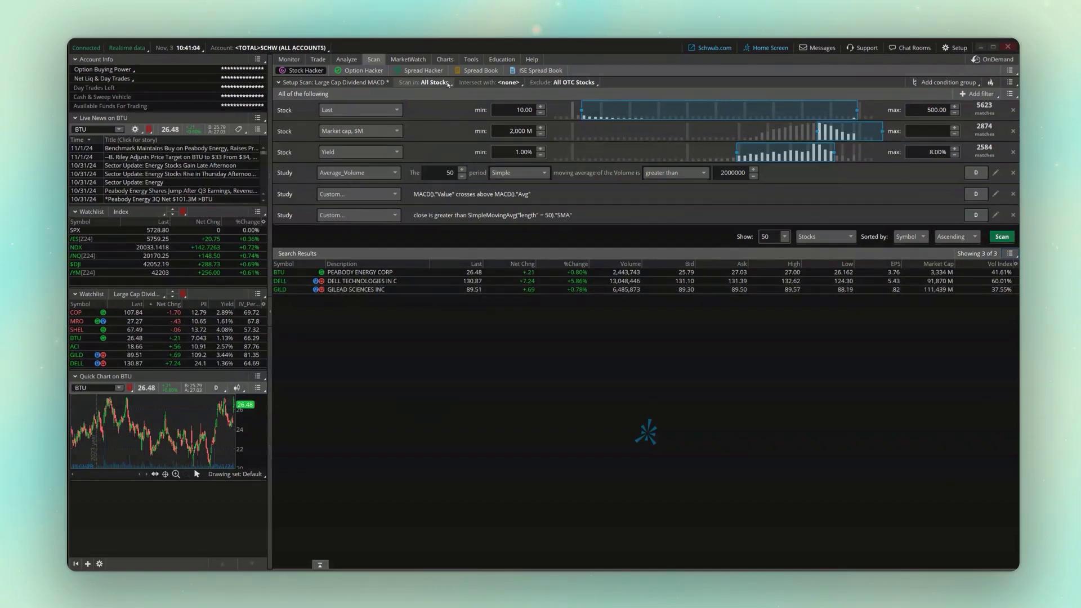
# Chart the symbol GILD and examine its most recent daily candles and MACD crossover.
pyautogui.click(444, 59)
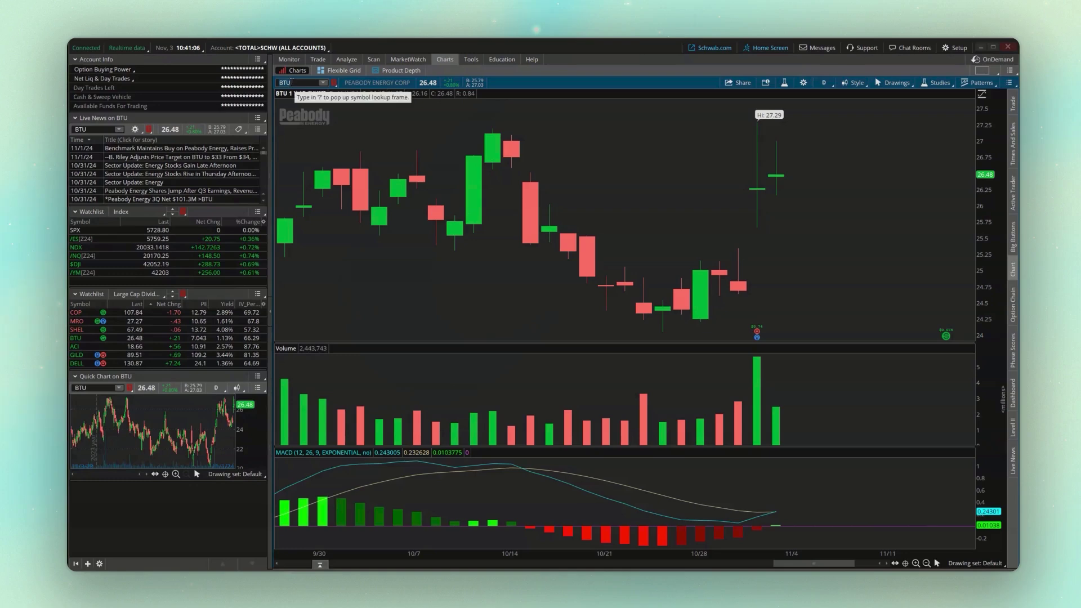
pyautogui.click(291, 83)
pyautogui.write('GILD')
pyautogui.press('Return')
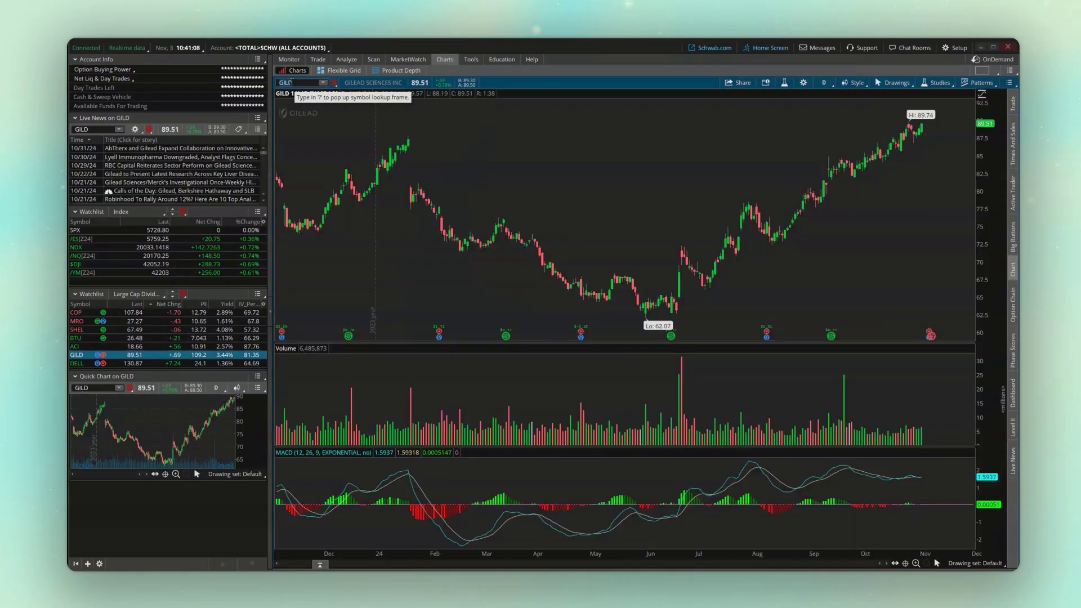
pyautogui.moveTo(871, 226); pyautogui.dragTo(935, 225)
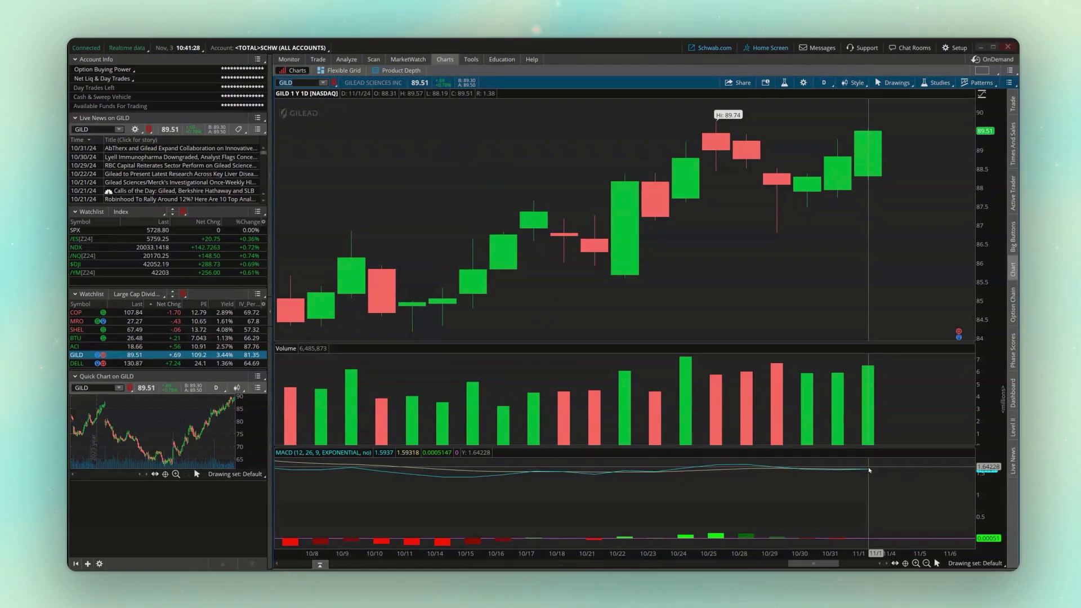
# Add the SimpleMovingAvg study to the price area of the GILD chart.
pyautogui.click(783, 84)
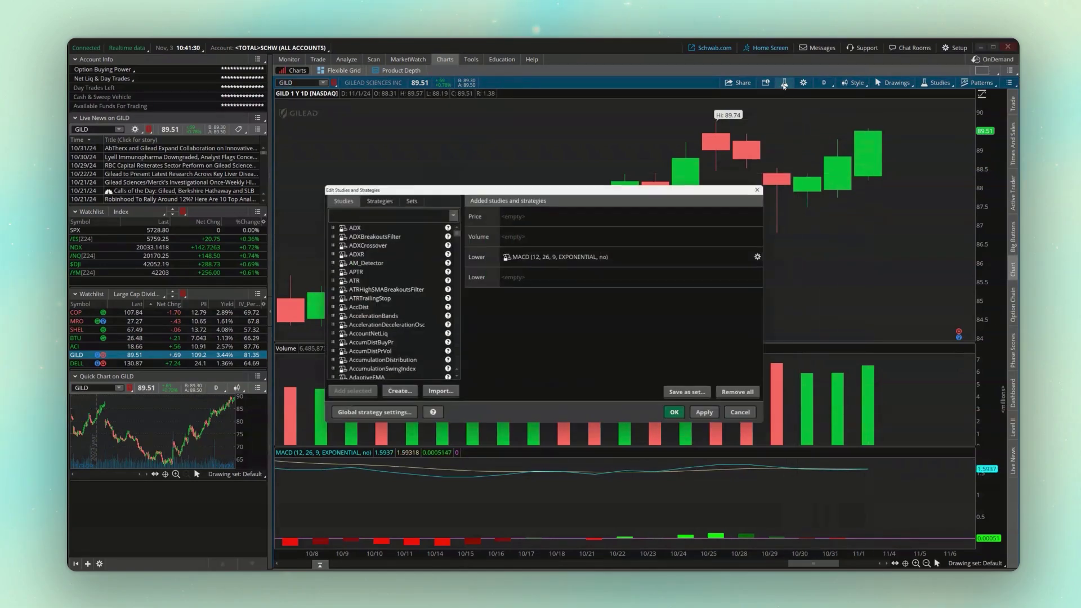
pyautogui.click(422, 217)
pyautogui.write('sim')
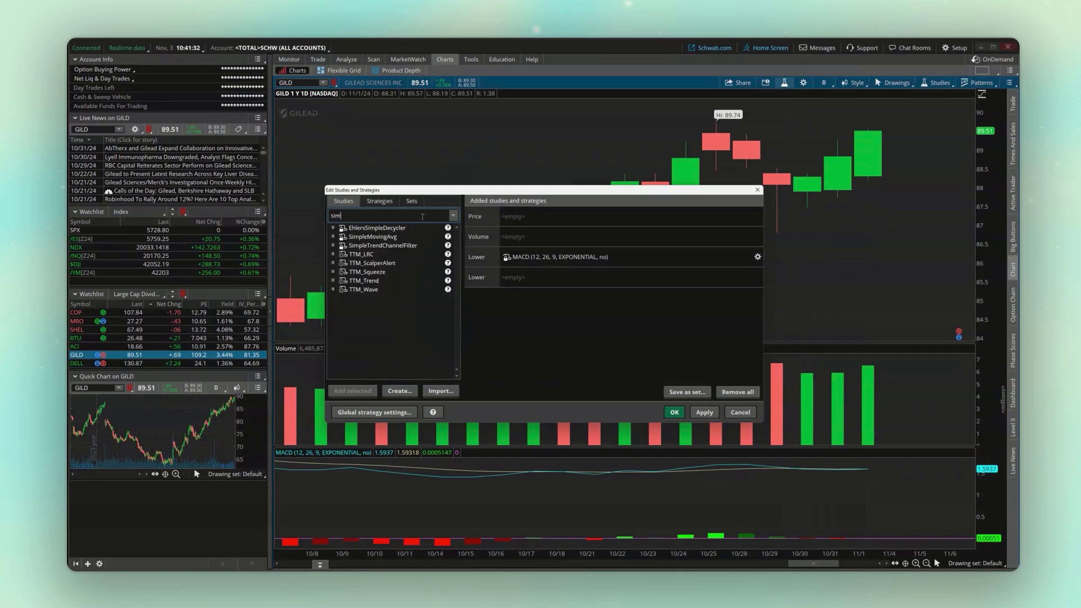
pyautogui.write('ple')
pyautogui.doubleClick(414, 238)
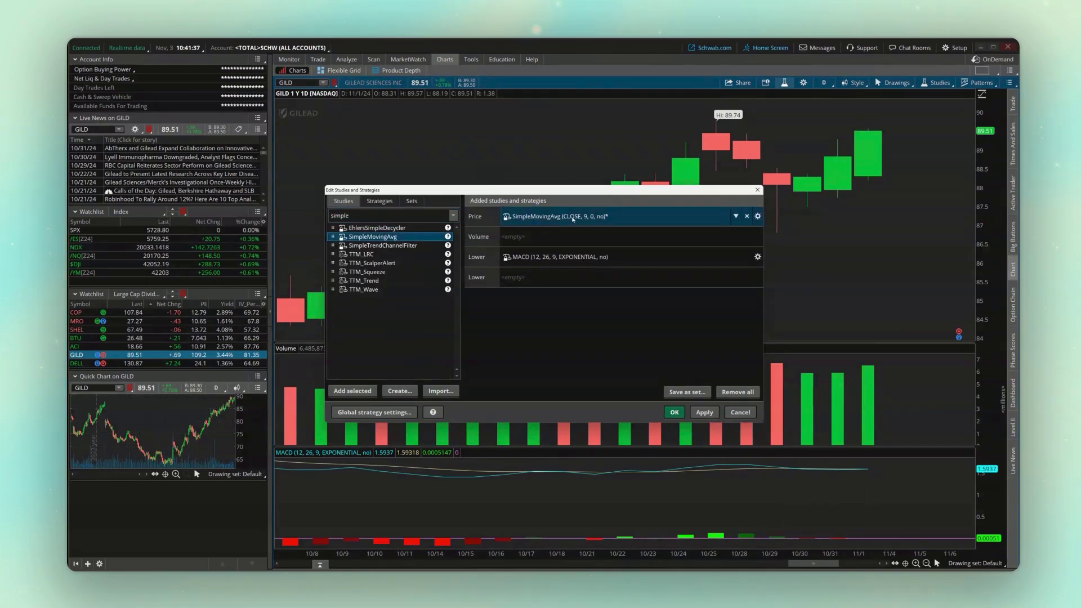
# Set the chart's simple moving average length to 50 and apply the study.
pyautogui.click(758, 216)
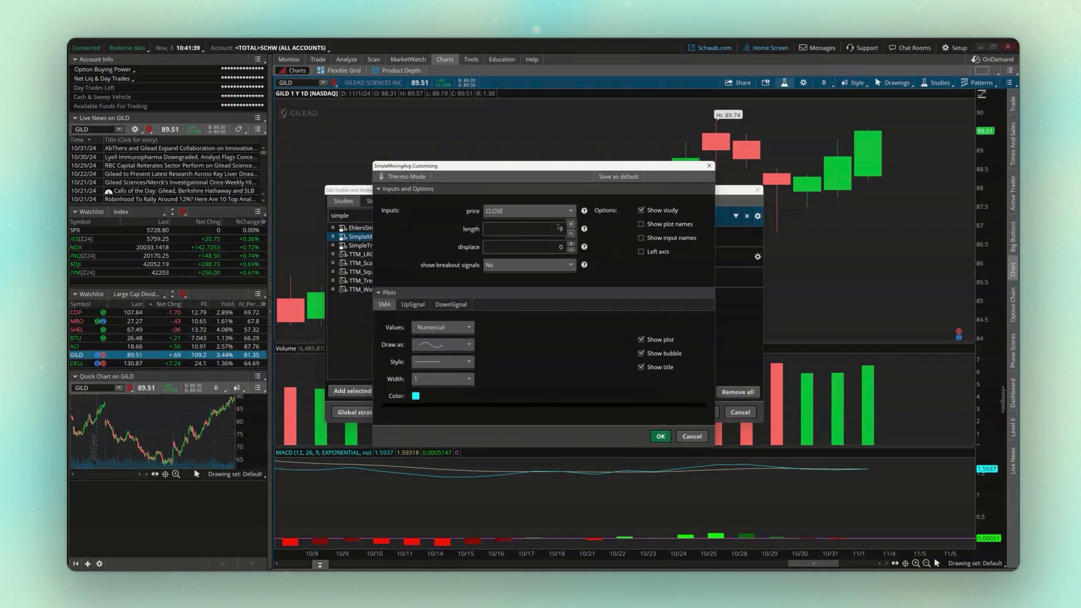
pyautogui.write('50')
pyautogui.press('Return')
pyautogui.click(680, 419)
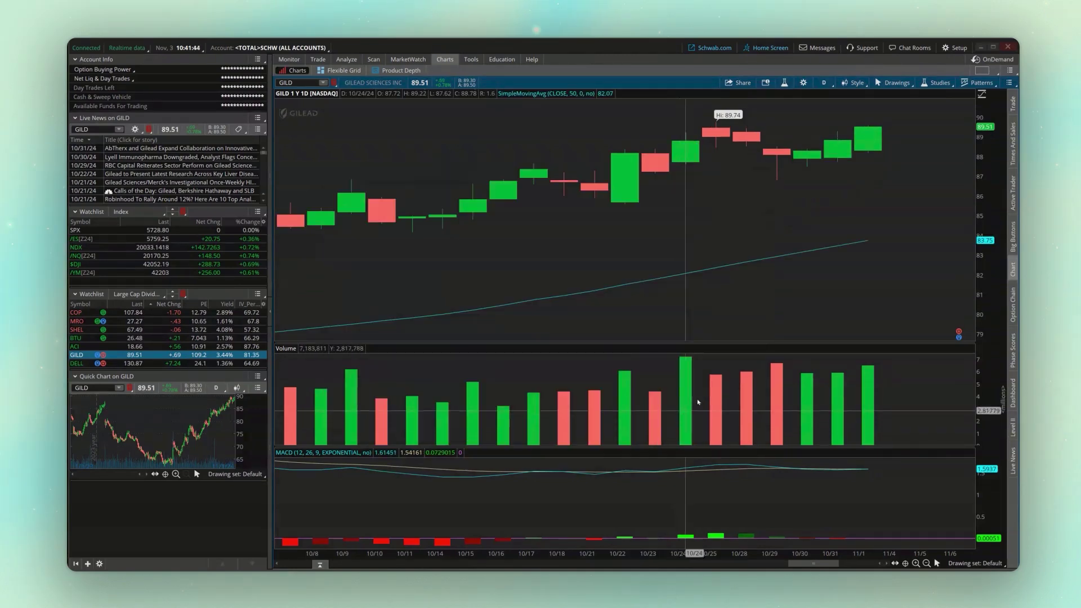
pyautogui.scroll(-5, 871, 195)
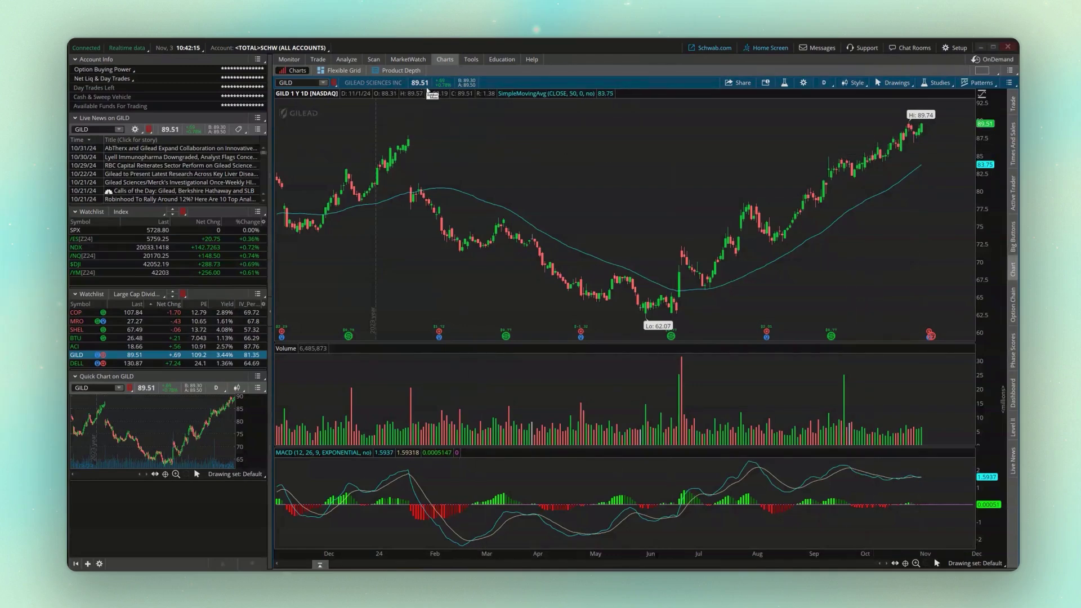
# Return to the stock scan and load the personal Large Cap Dividend MACD scan into the lower watchlist.
pyautogui.click(374, 59)
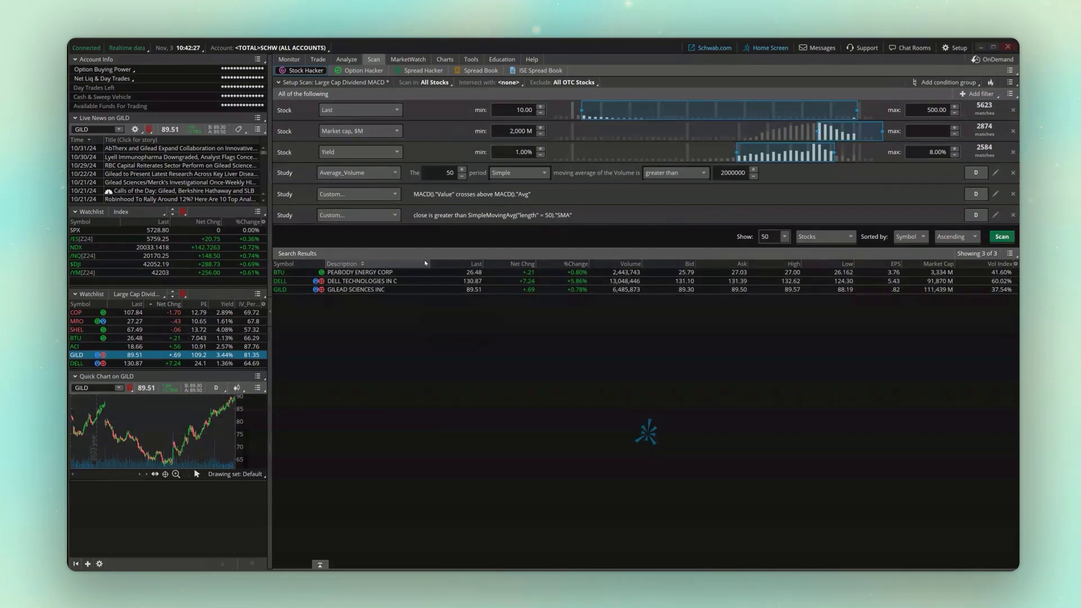
pyautogui.click(144, 295)
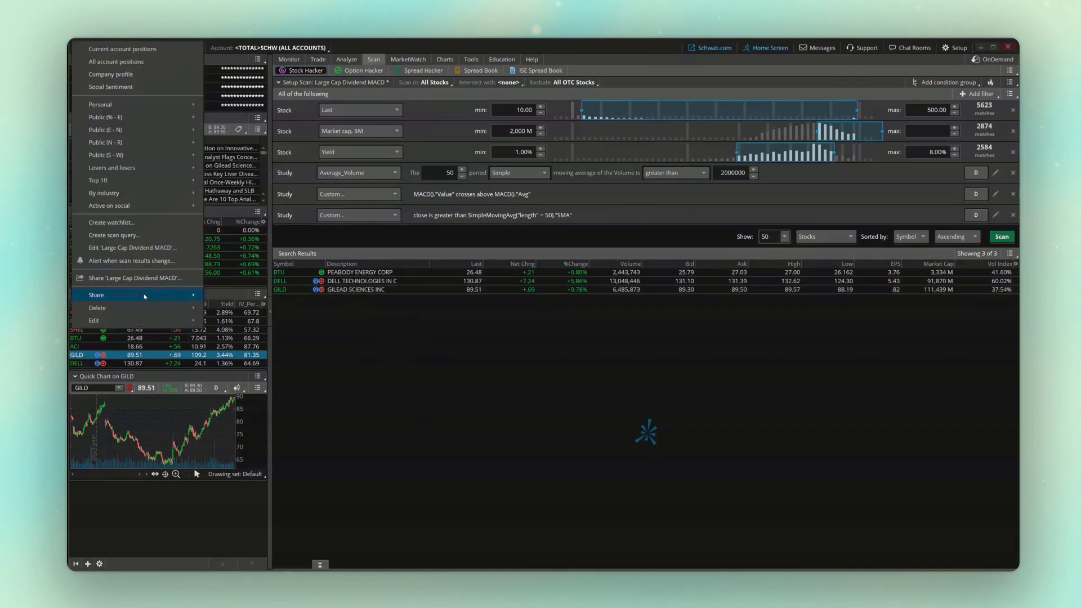
pyautogui.moveTo(169, 101)
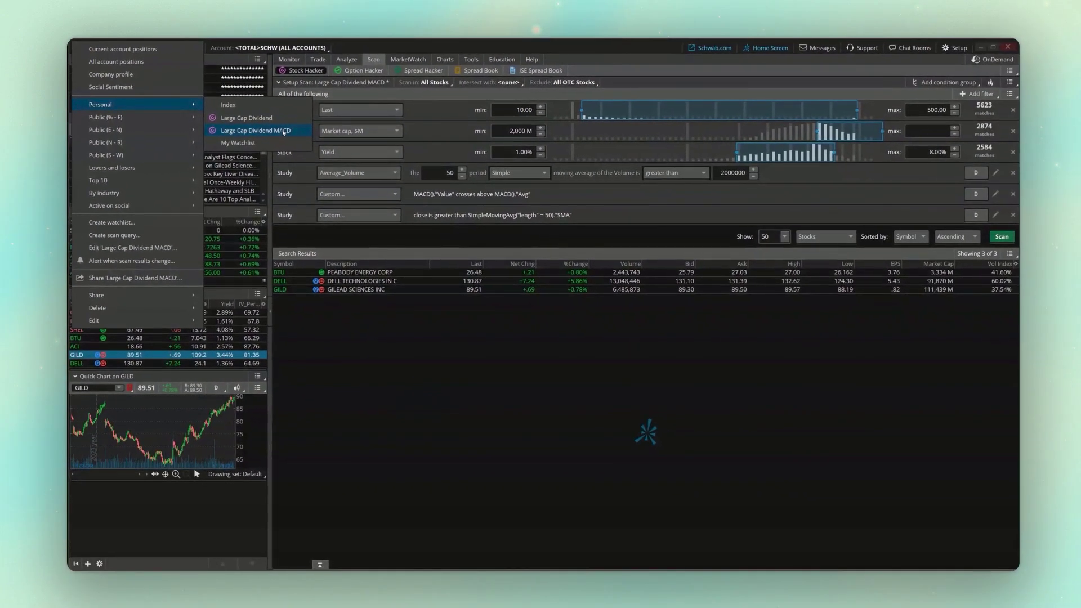
pyautogui.click(274, 131)
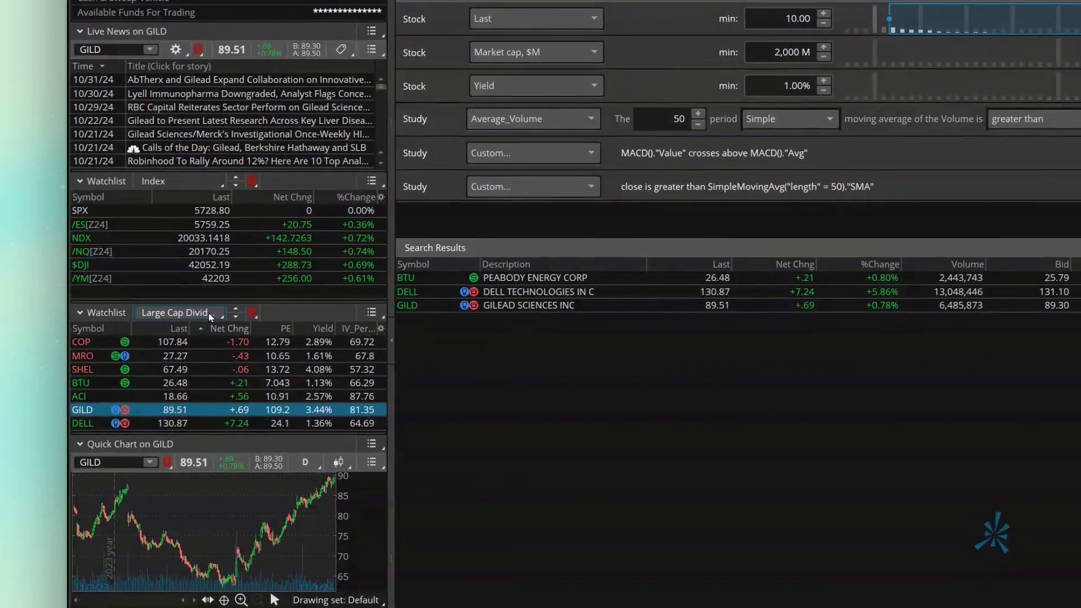
# Create an alert for when a symbol is added to the Large Cap Dividend MACD scan results.
pyautogui.click(210, 316)
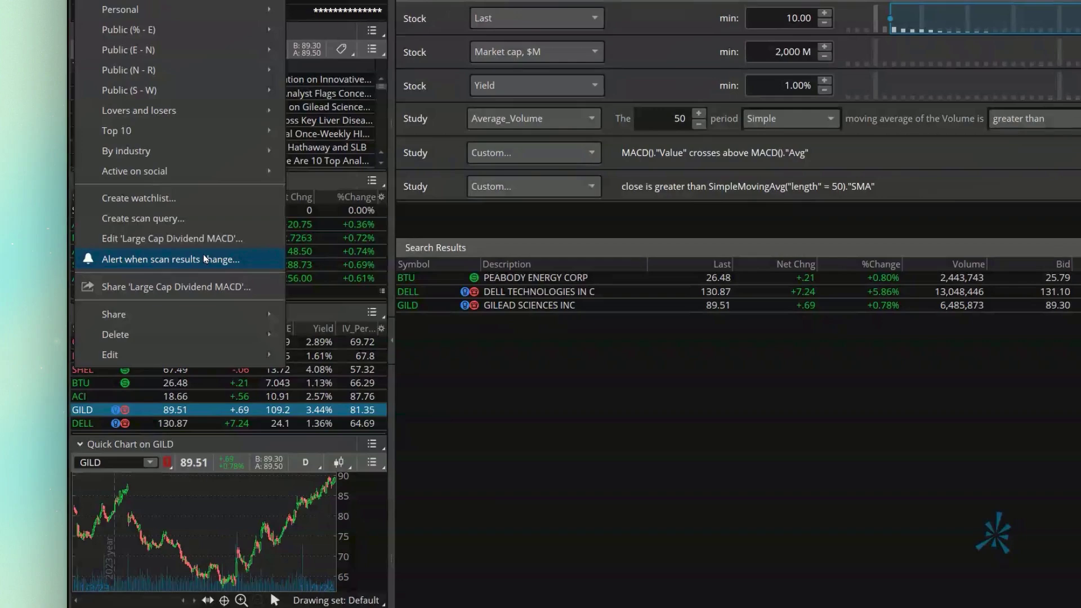
pyautogui.click(240, 259)
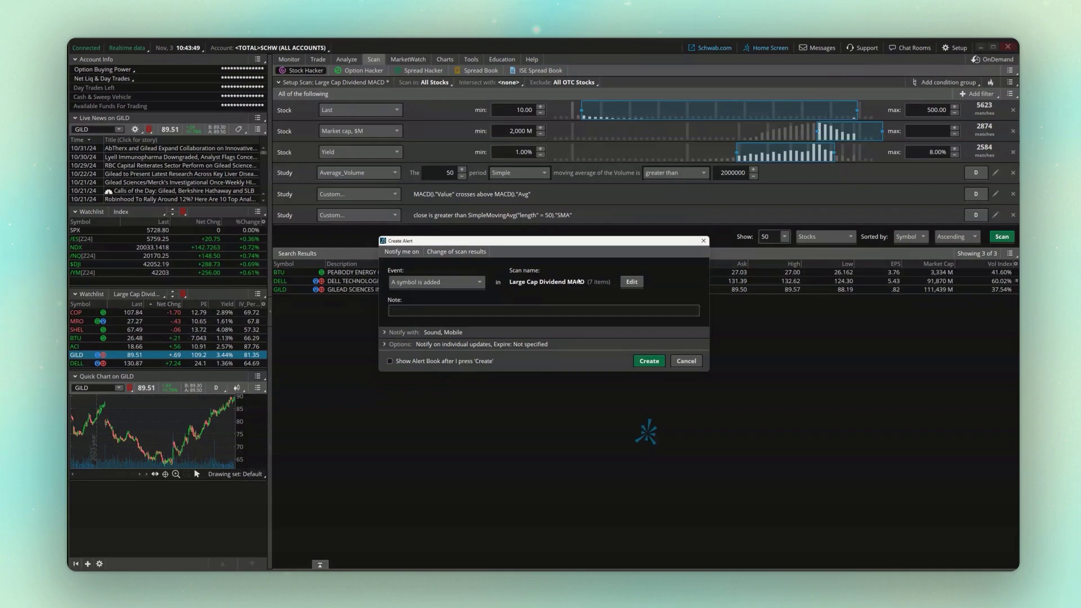
pyautogui.click(641, 362)
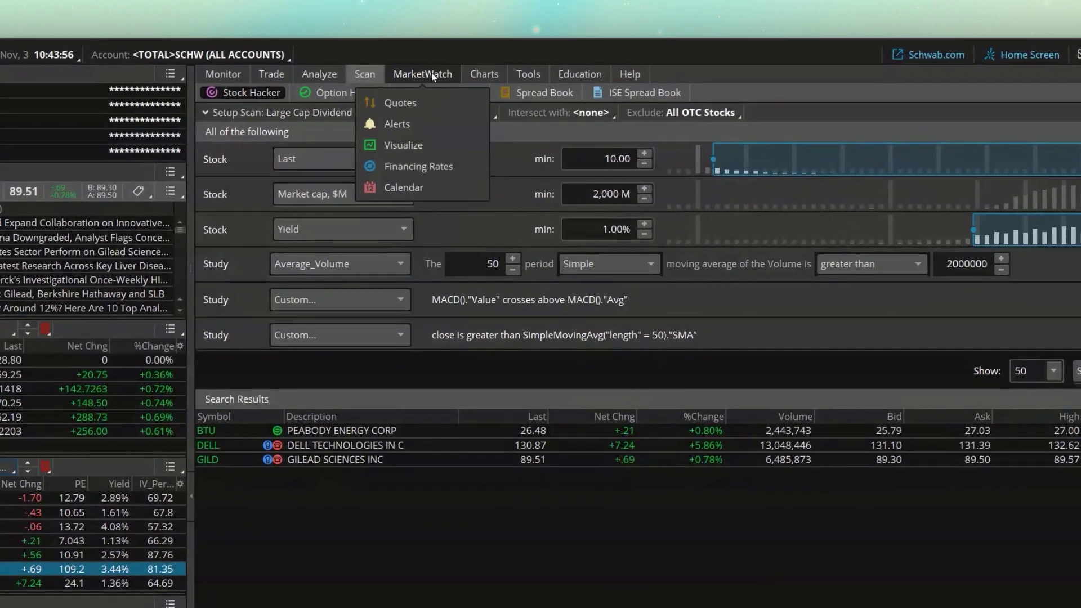
# Cancel the Large Cap Dividend MACD scan alert in the Alert Book.
pyautogui.click(411, 60)
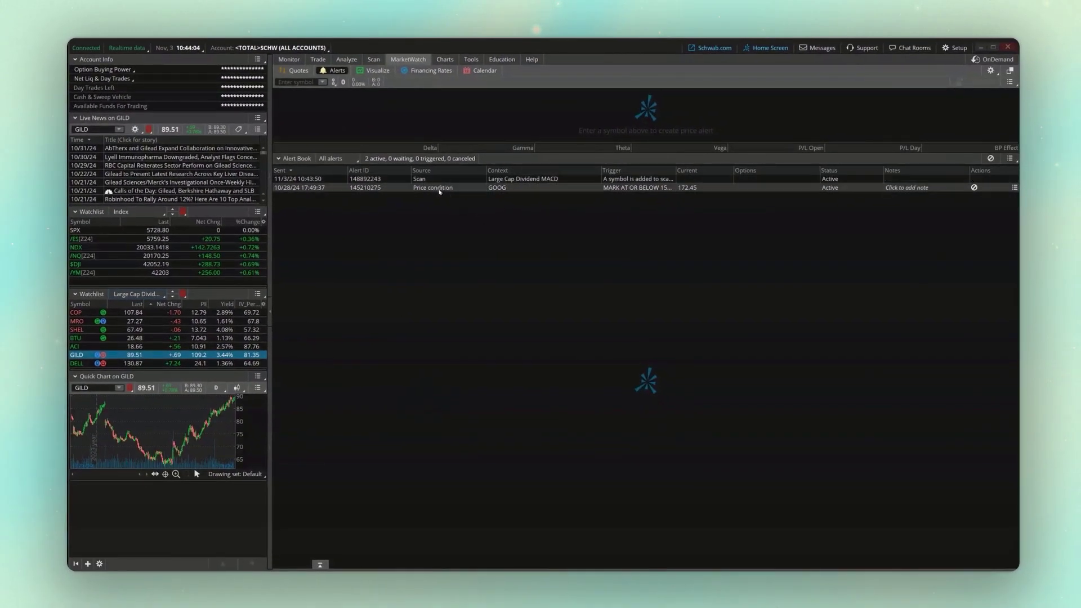
pyautogui.rightClick(544, 179)
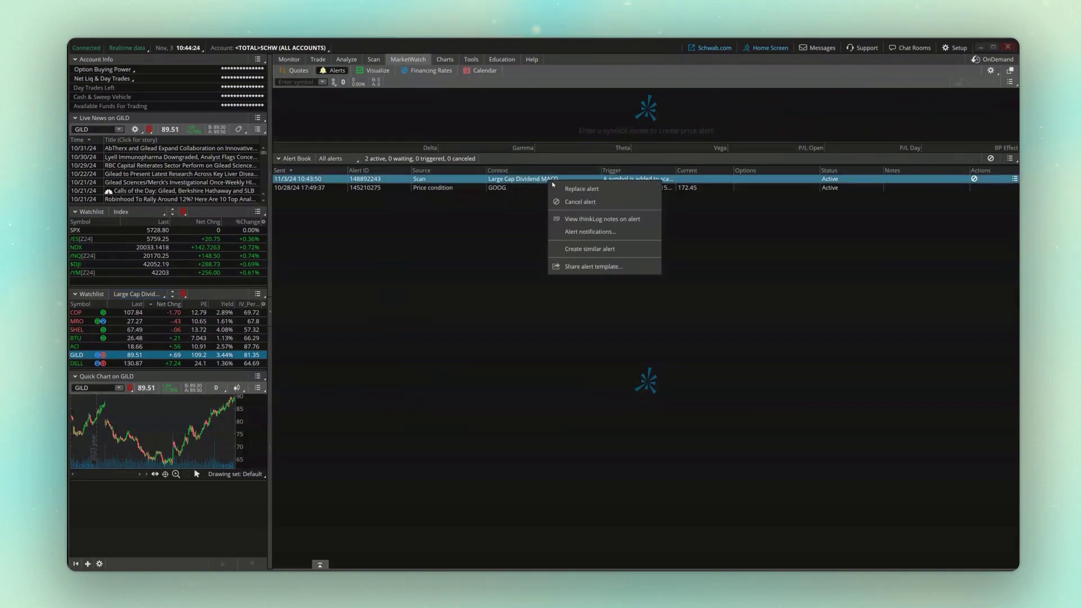
pyautogui.click(585, 201)
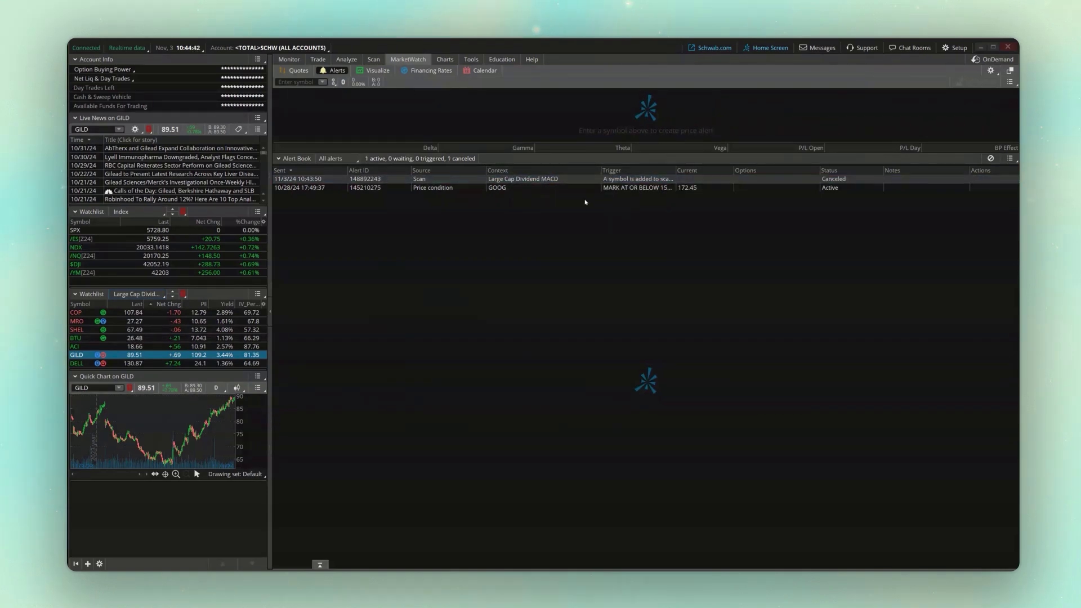
# Add another study filter to the stock scan and bring up the available crossover studies for it.
pyautogui.click(373, 59)
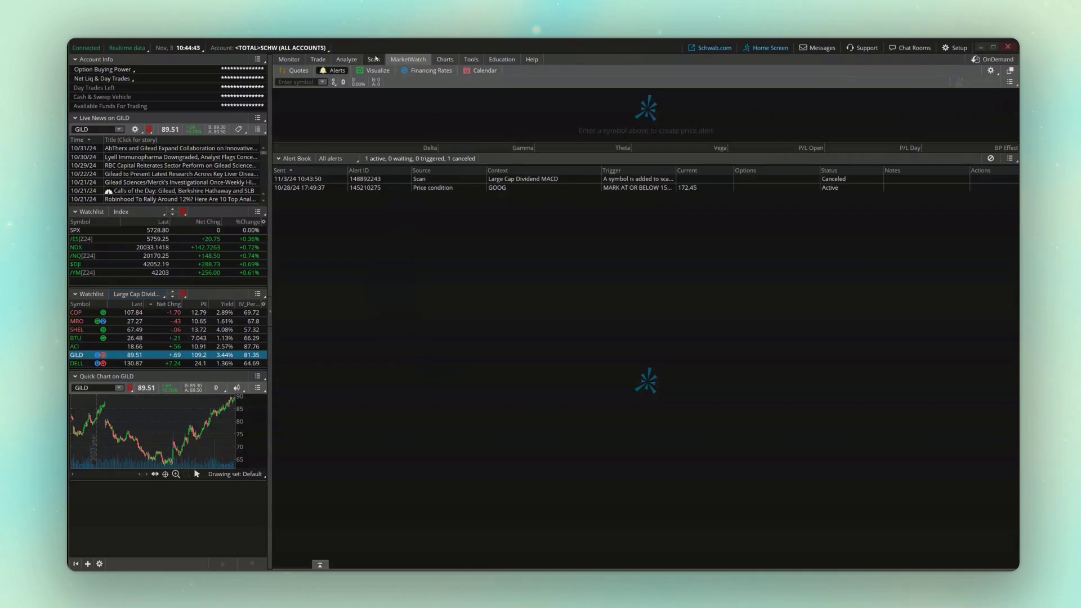
pyautogui.click(972, 93)
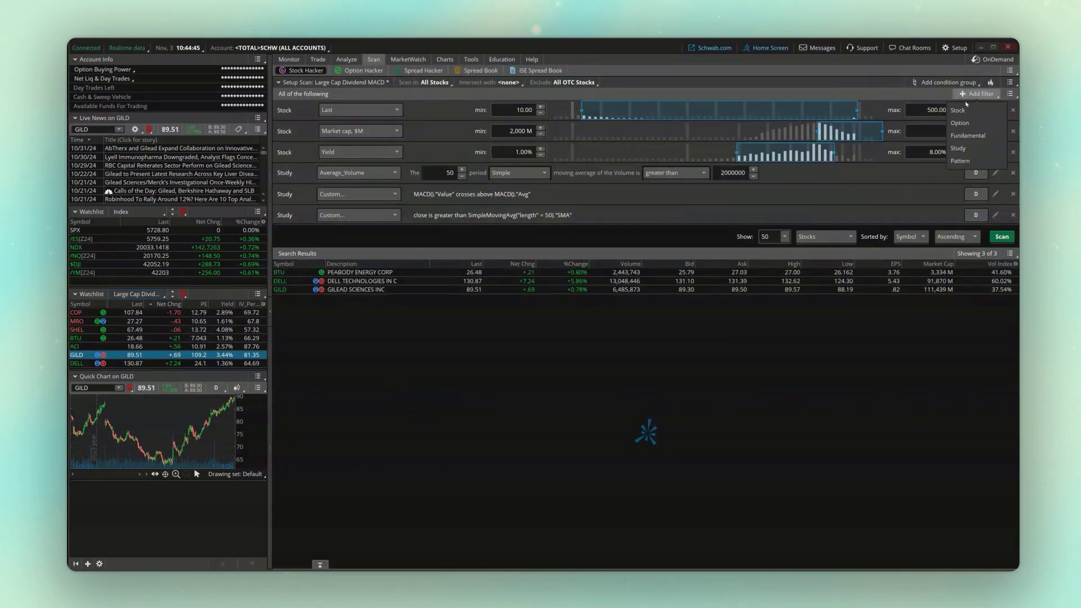
pyautogui.click(960, 148)
pyautogui.click(358, 236)
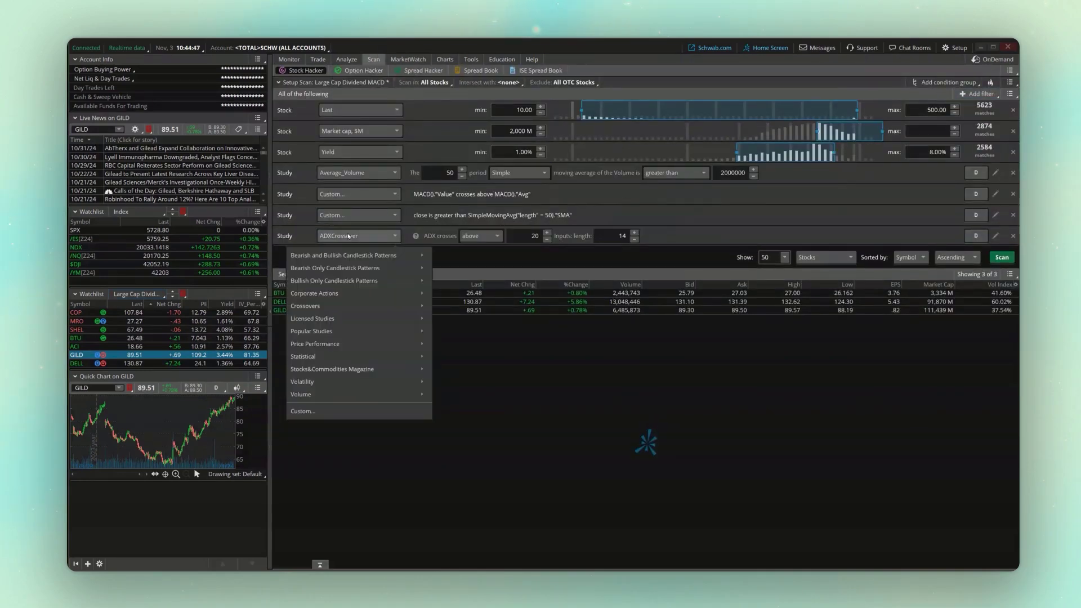
pyautogui.moveTo(356, 307)
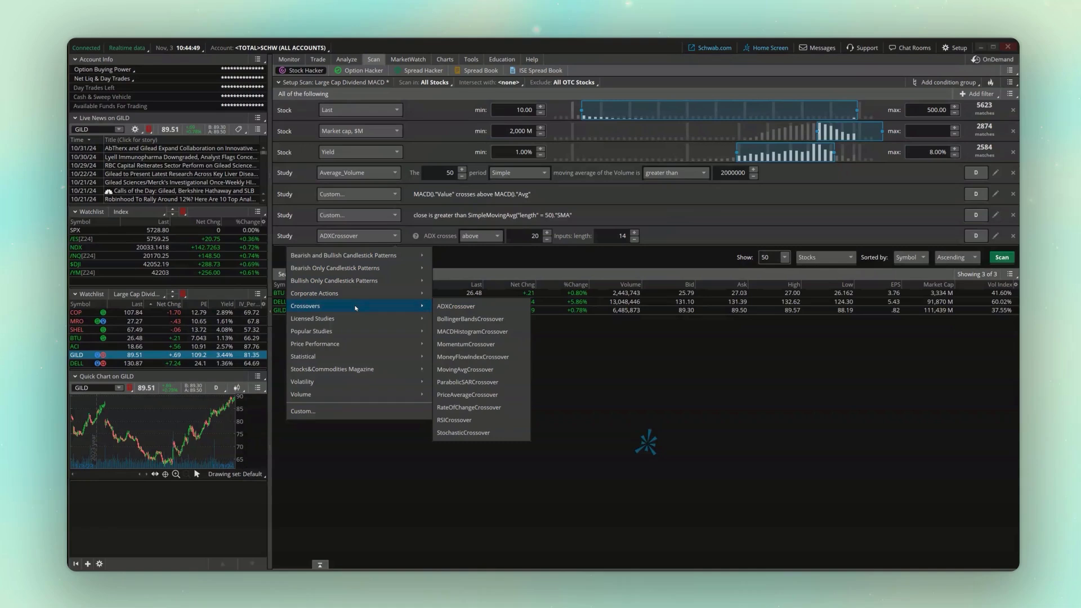